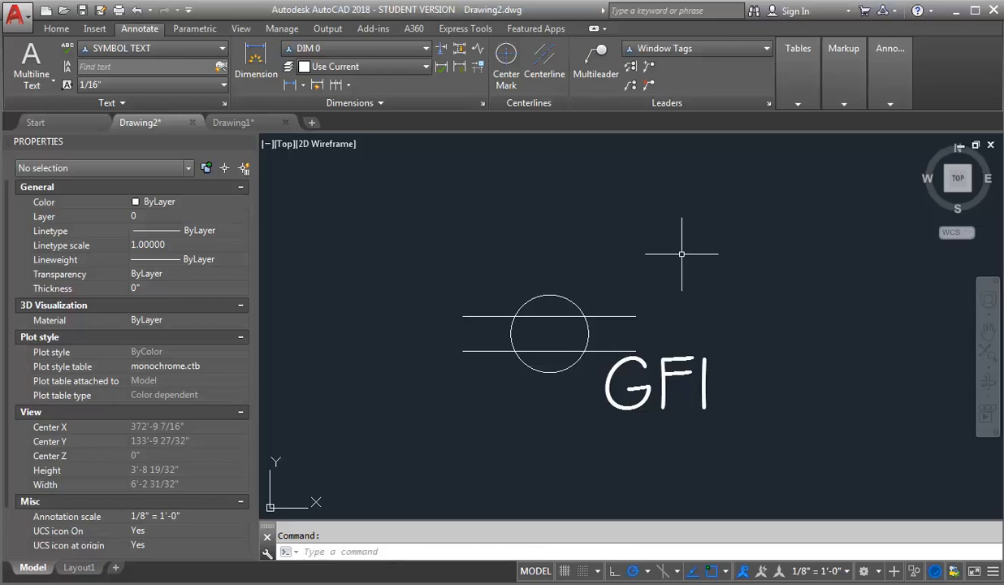
- Flip the duplex outlet block across its base line and flip it back to its original side
{"action": "left_click", "coordinate": [602, 328]}
{"action": "left_click", "coordinate": [447, 398]}
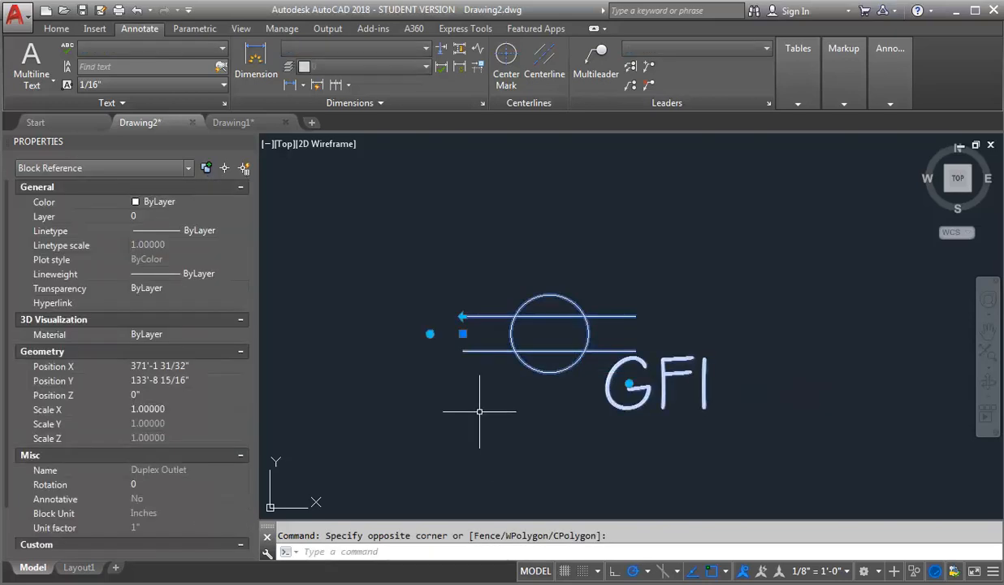
{"action": "left_click", "coordinate": [463, 317]}
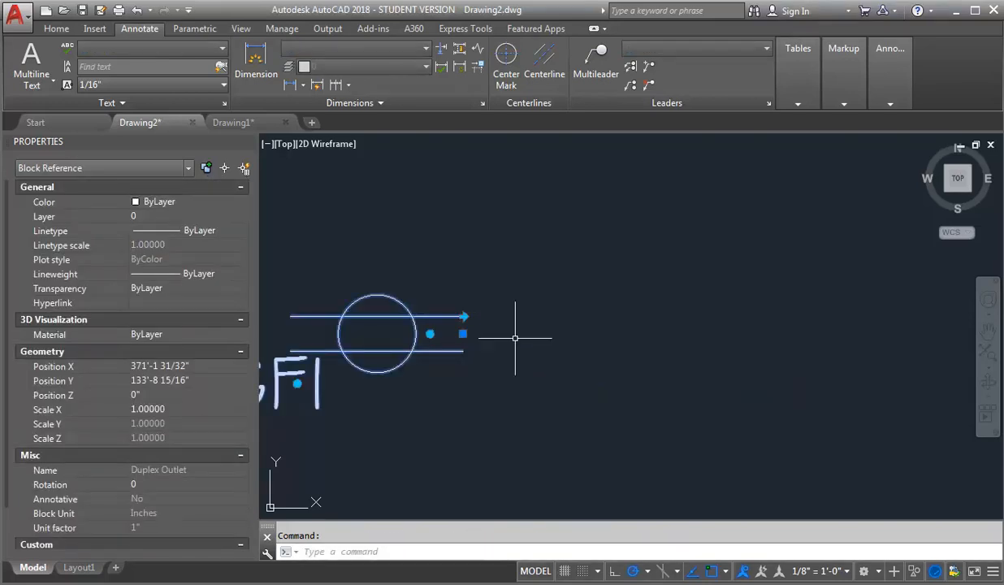
{"action": "scroll", "coordinate": [520, 341], "scroll_direction": "down", "scroll_amount": 2}
{"action": "scroll", "coordinate": [329, 315], "scroll_direction": "up", "scroll_amount": 2}
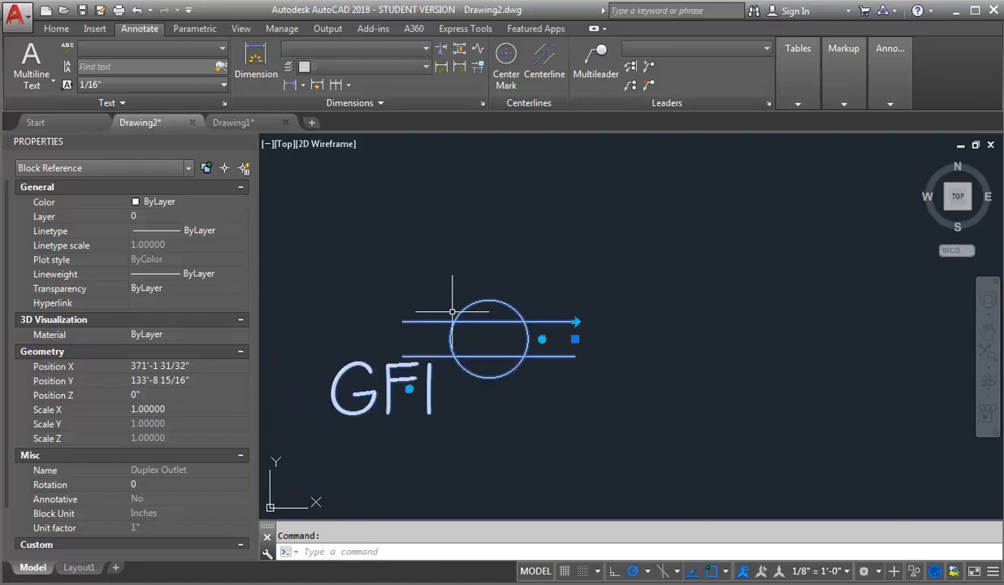
{"action": "left_click", "coordinate": [575, 322]}
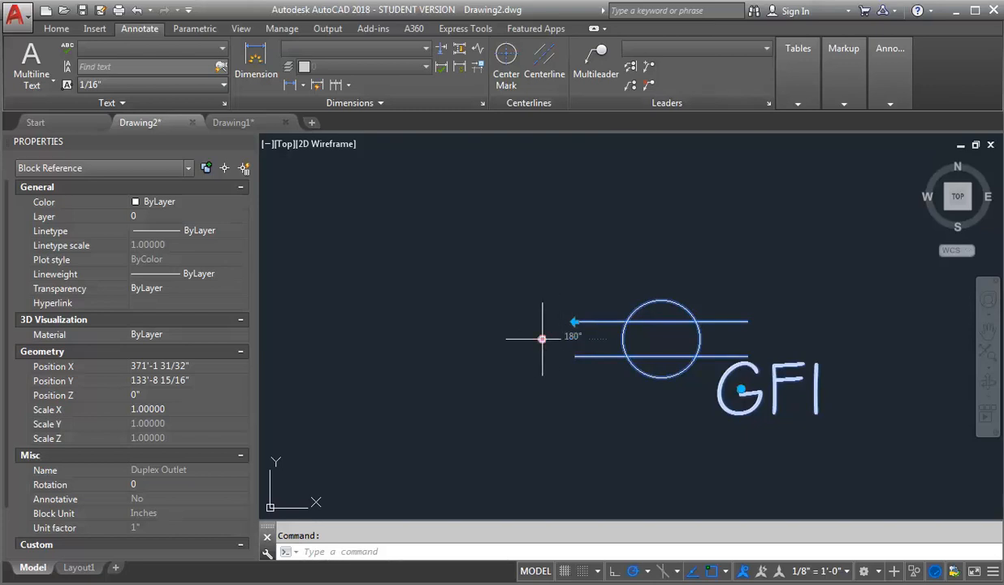
- Rotate the duplex outlet block about its base point in two quarter turns so that it points the opposite way
{"action": "left_click", "coordinate": [542, 340]}
{"action": "key", "text": "space"}
{"action": "key", "text": "space"}
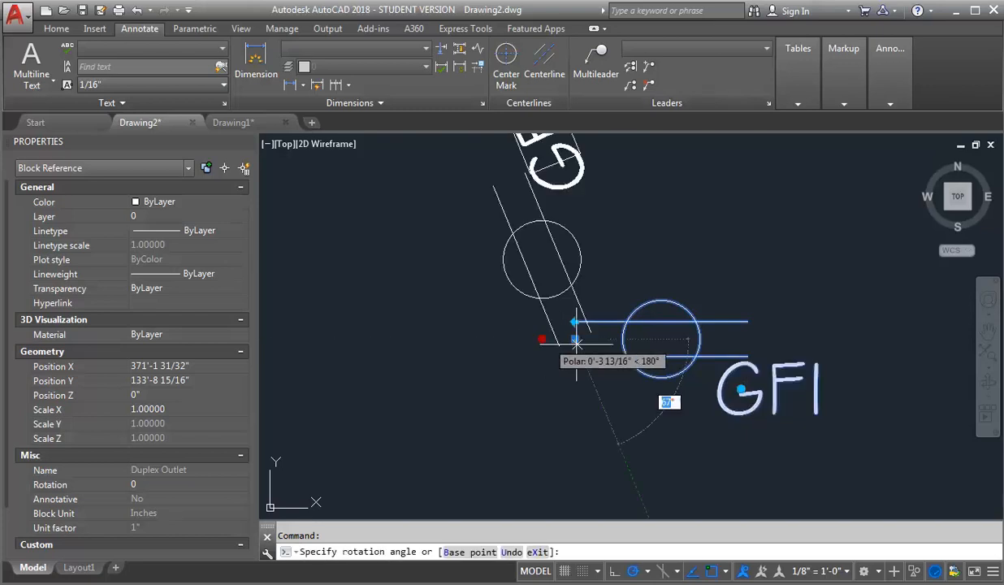
{"action": "left_click", "coordinate": [575, 407]}
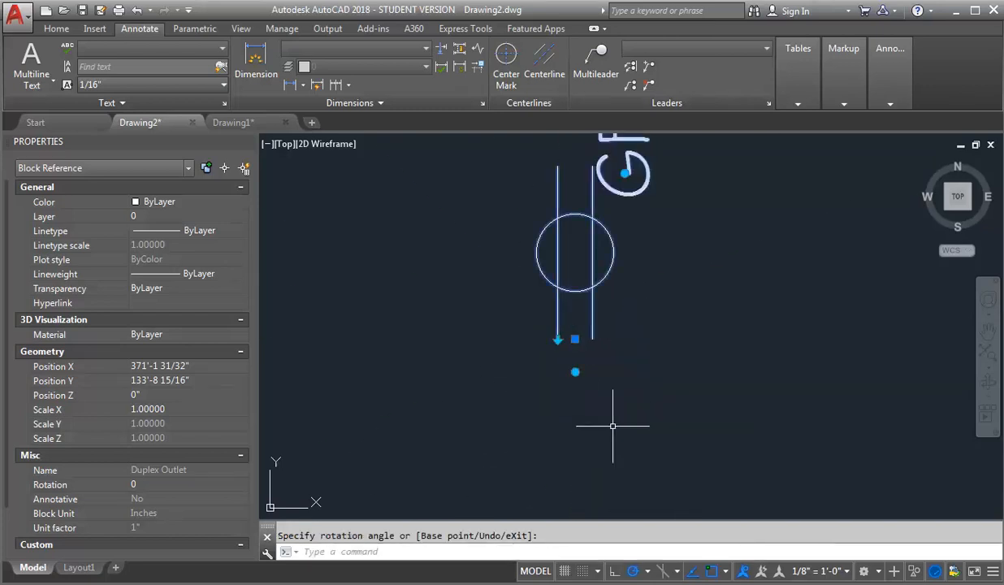
{"action": "left_click", "coordinate": [575, 372]}
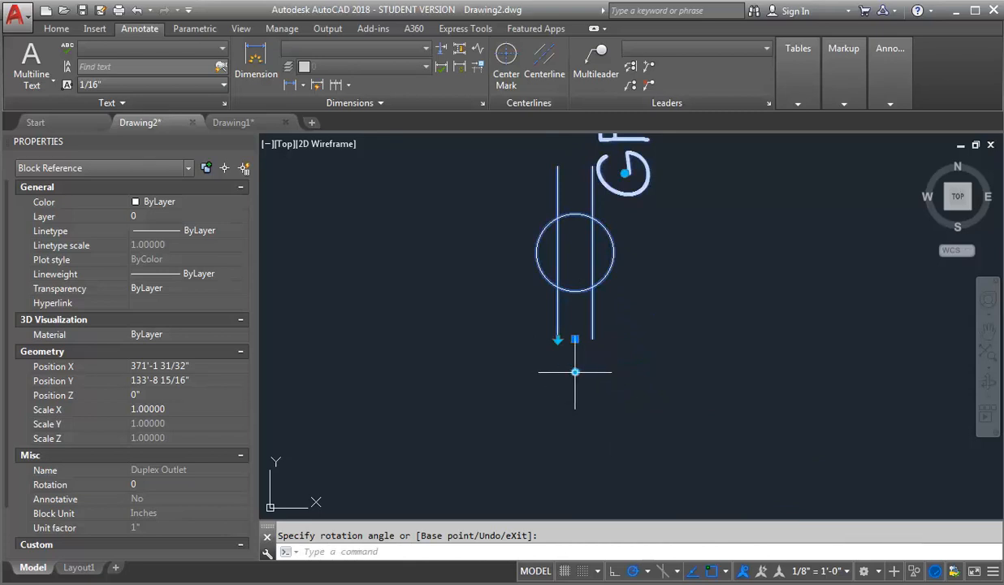
{"action": "key", "text": "space"}
{"action": "key", "text": "space"}
{"action": "left_click", "coordinate": [679, 339]}
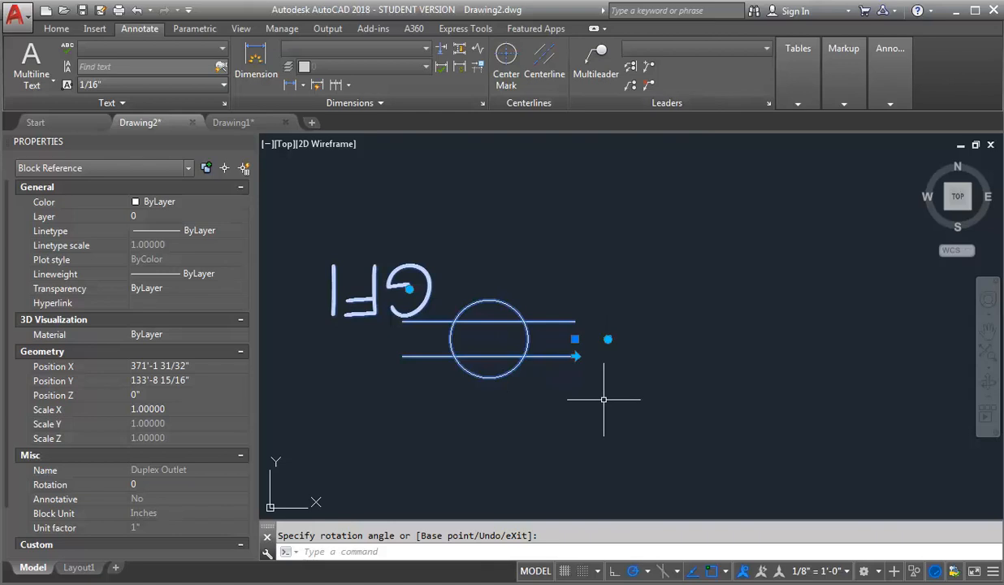
- Rotate the block's GFI label half a turn about its own centre so that it reads upright
{"action": "left_click", "coordinate": [409, 289]}
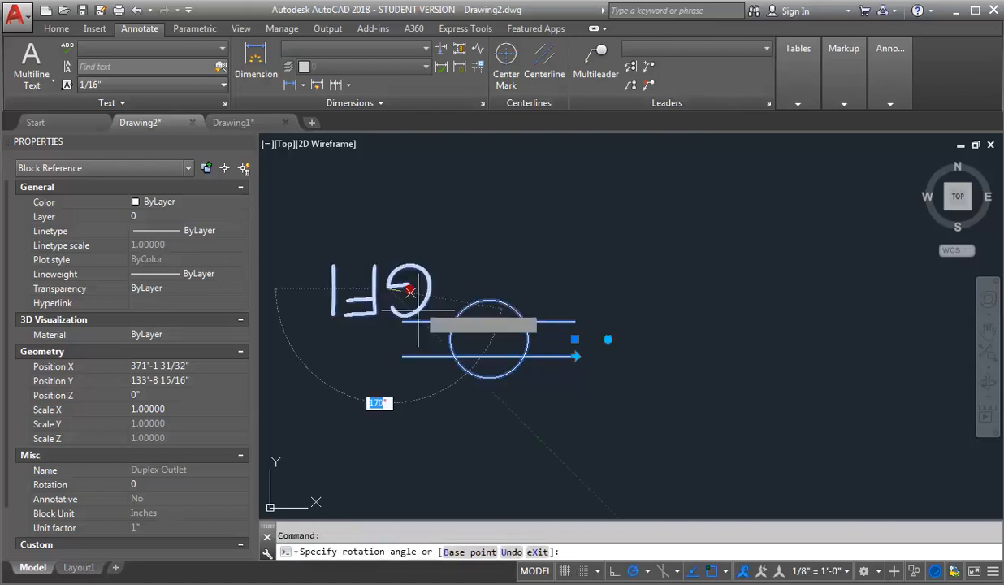
{"action": "left_click", "coordinate": [302, 286]}
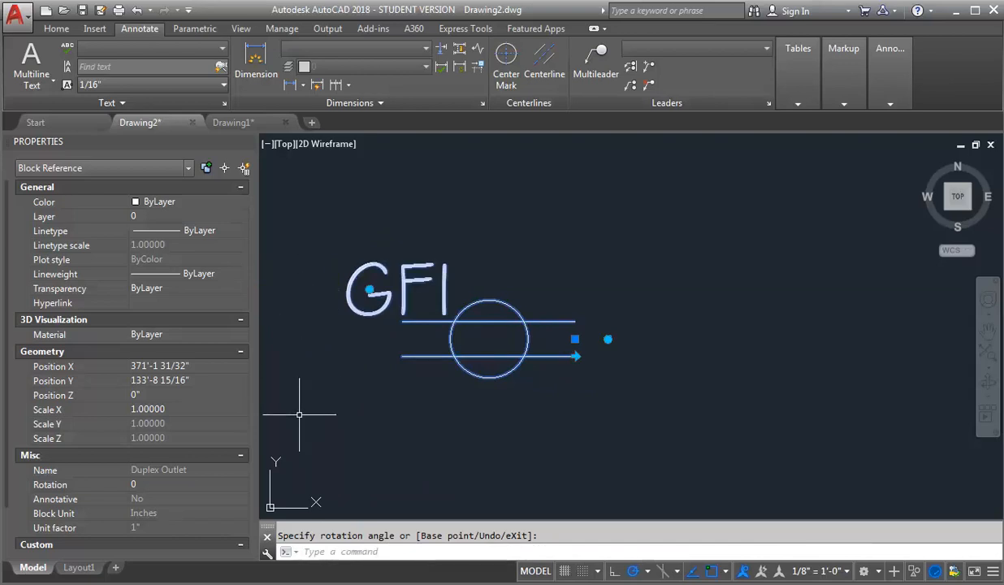
{"action": "key", "text": "Escape"}
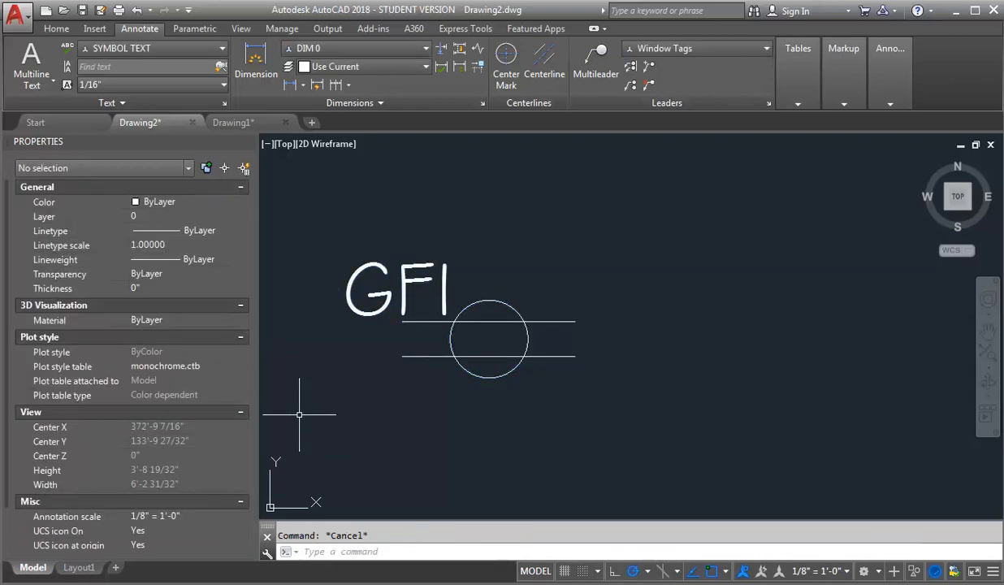
- Open the Duplex Outlet block of Drawing1 in the Block Editor and hide the object properties
{"action": "left_click", "coordinate": [269, 122]}
{"action": "scroll", "coordinate": [640, 312], "scroll_direction": "up", "scroll_amount": 3}
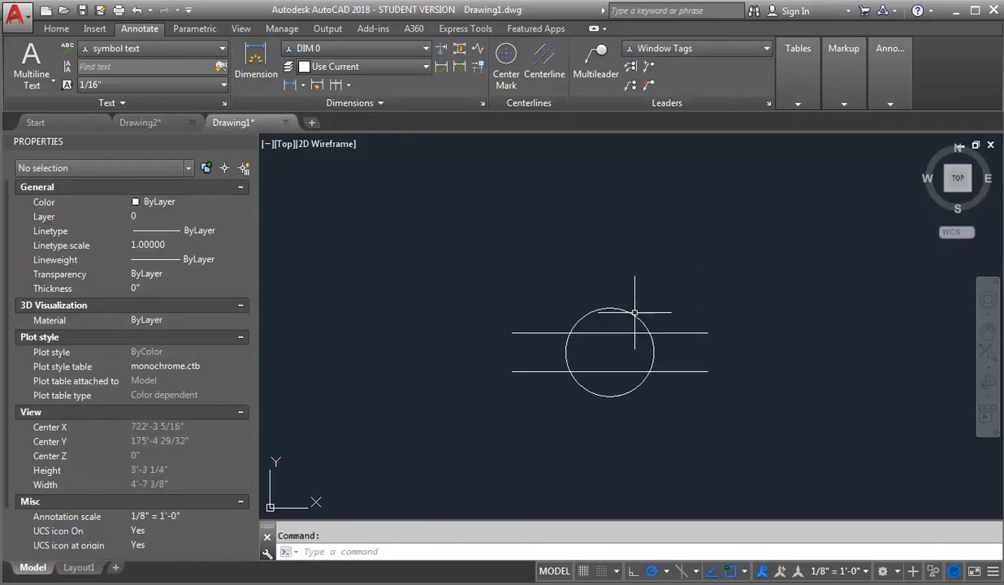
{"action": "left_click", "coordinate": [622, 311]}
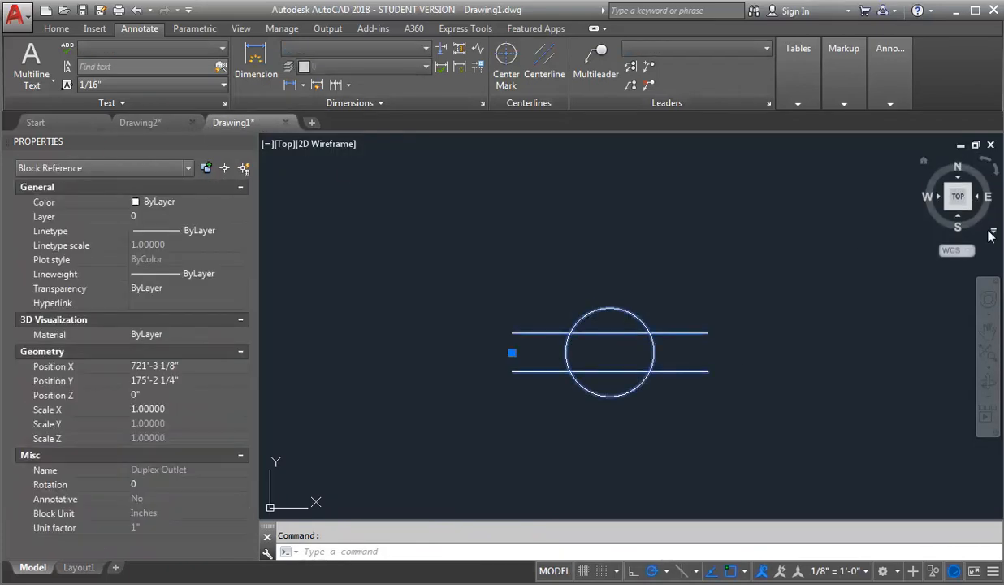
{"action": "double_click", "coordinate": [621, 308]}
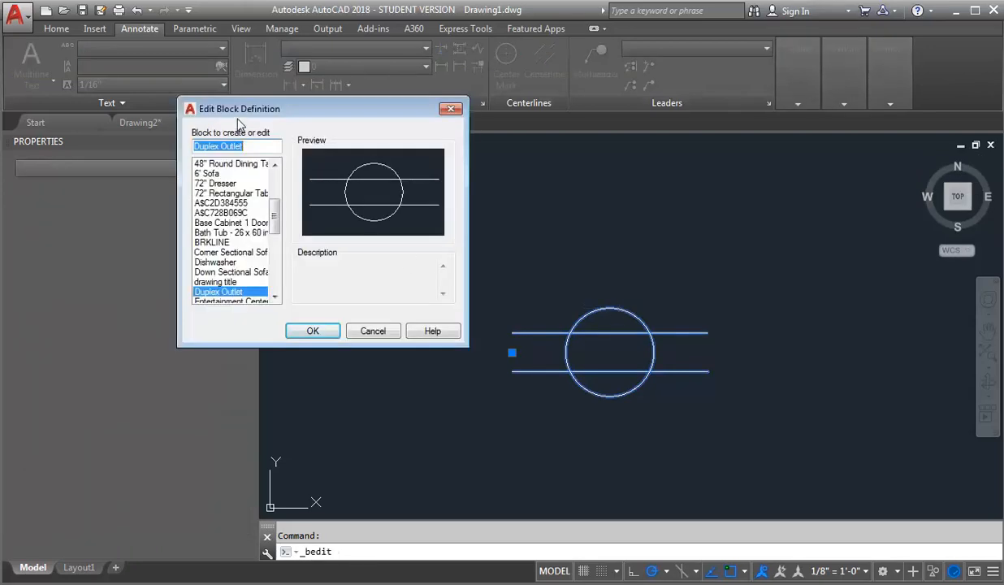
{"action": "left_click", "coordinate": [311, 331]}
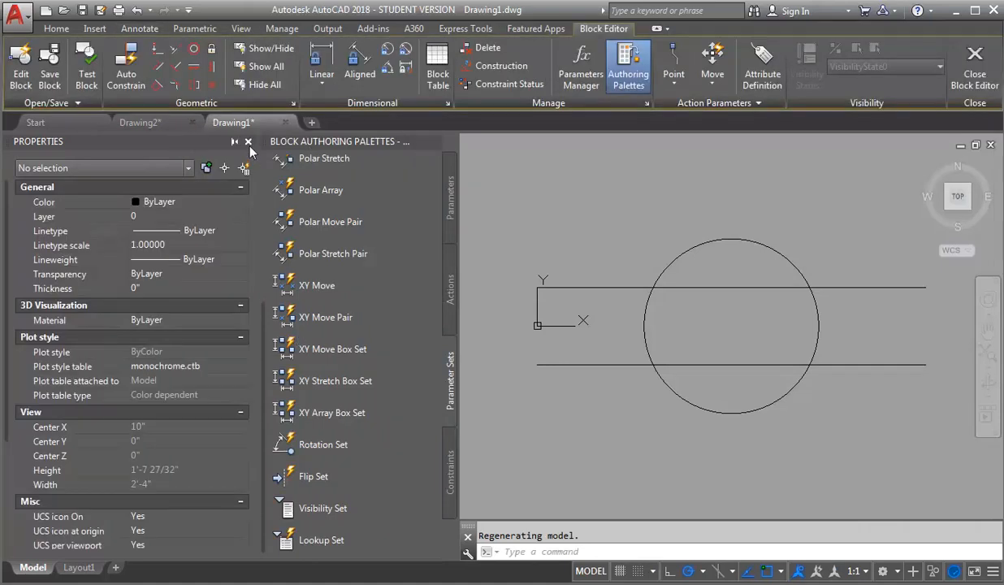
{"action": "left_click", "coordinate": [248, 143]}
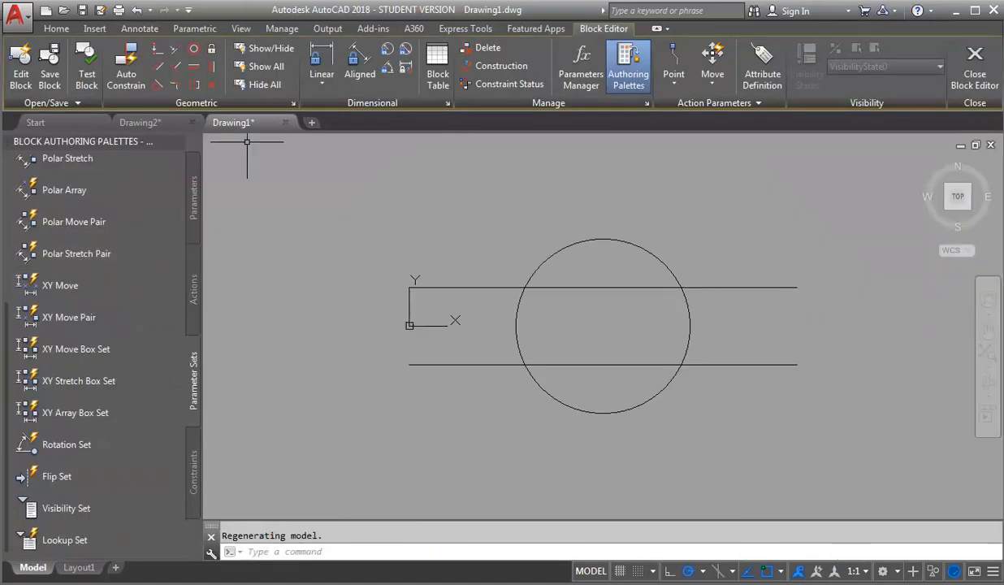
- Set the block's annotation scale to 1/8" = 1'-0"
{"action": "scroll", "coordinate": [434, 457], "scroll_direction": "down", "scroll_amount": 3}
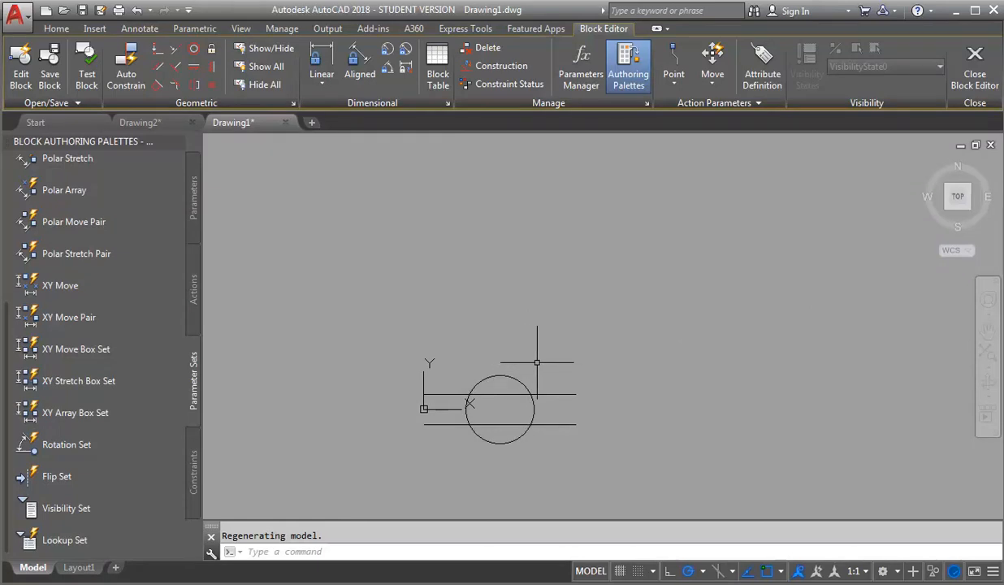
{"action": "type", "text": "M"}
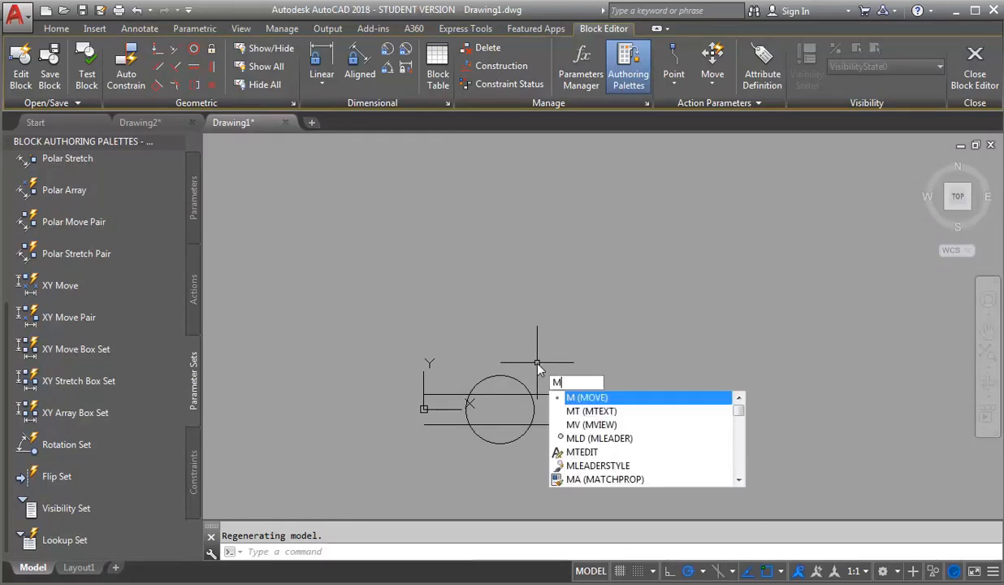
{"action": "key", "text": "BackSpace"}
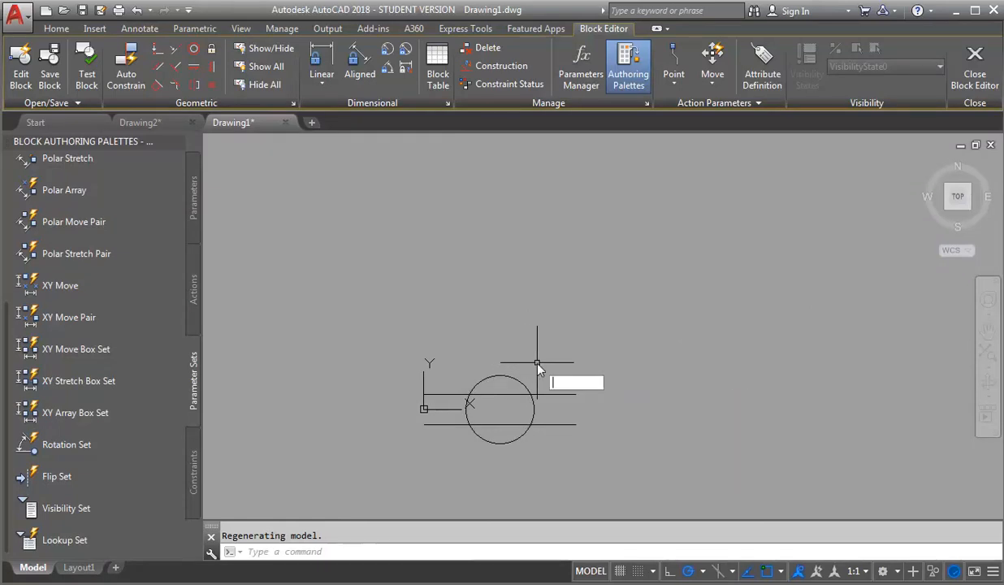
{"action": "left_click", "coordinate": [866, 573]}
{"action": "left_click", "coordinate": [850, 515]}
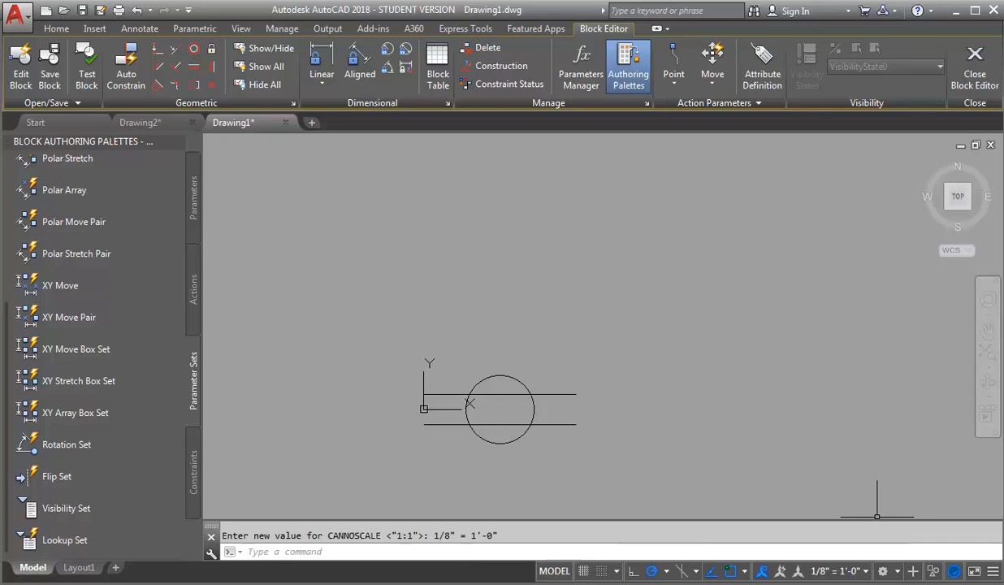
- Add the multiline text "GFI" above and to the right of the outlet's circle
{"action": "type", "text": "mt"}
{"action": "key", "text": "Return"}
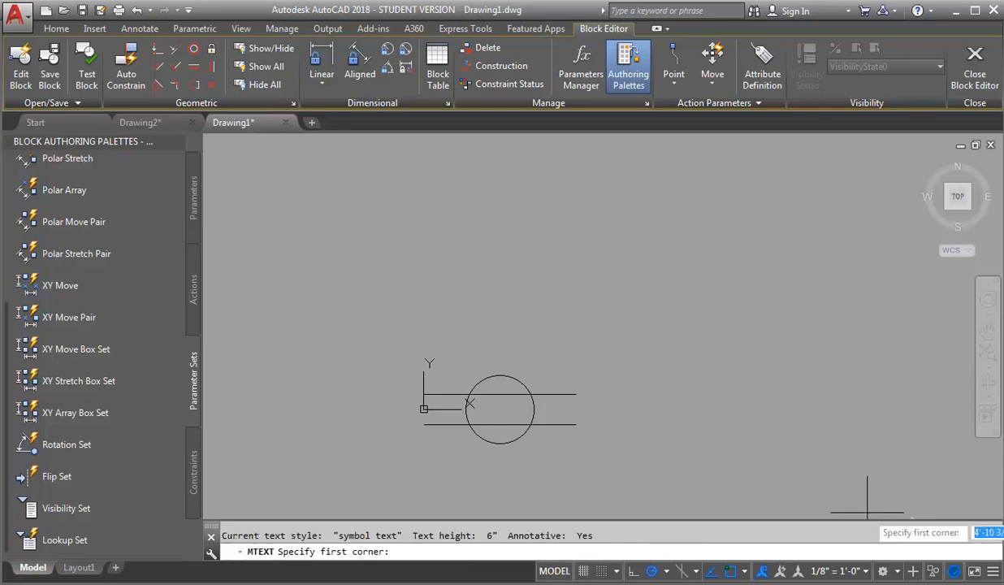
{"action": "left_click", "coordinate": [539, 373]}
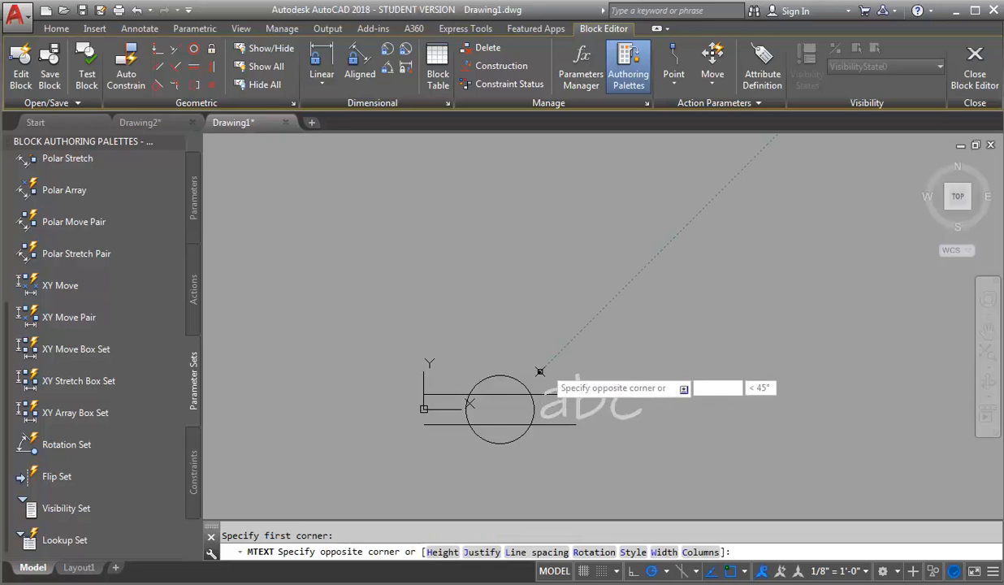
{"action": "left_click", "coordinate": [633, 312]}
{"action": "type", "text": "GFI"}
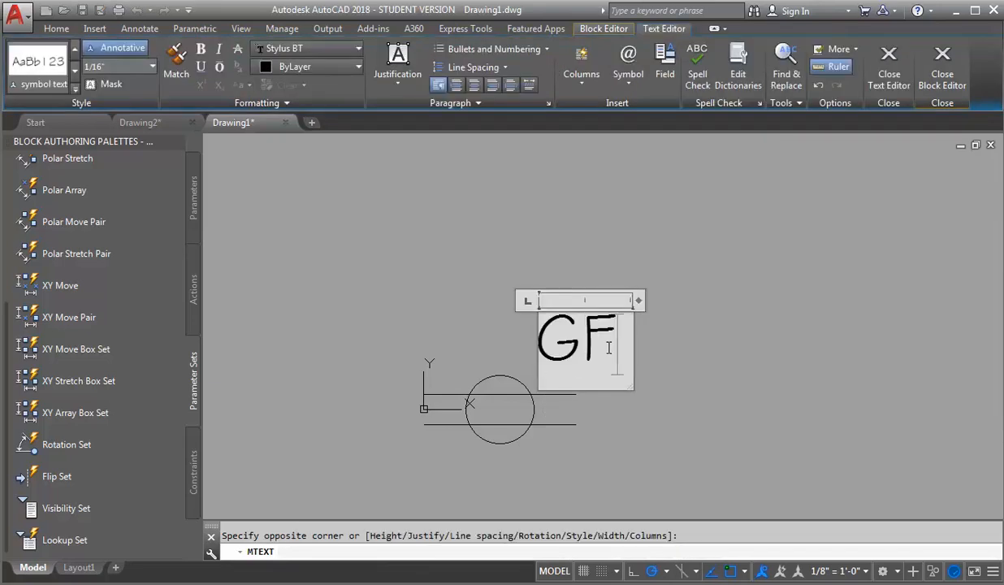
{"action": "left_click", "coordinate": [644, 343]}
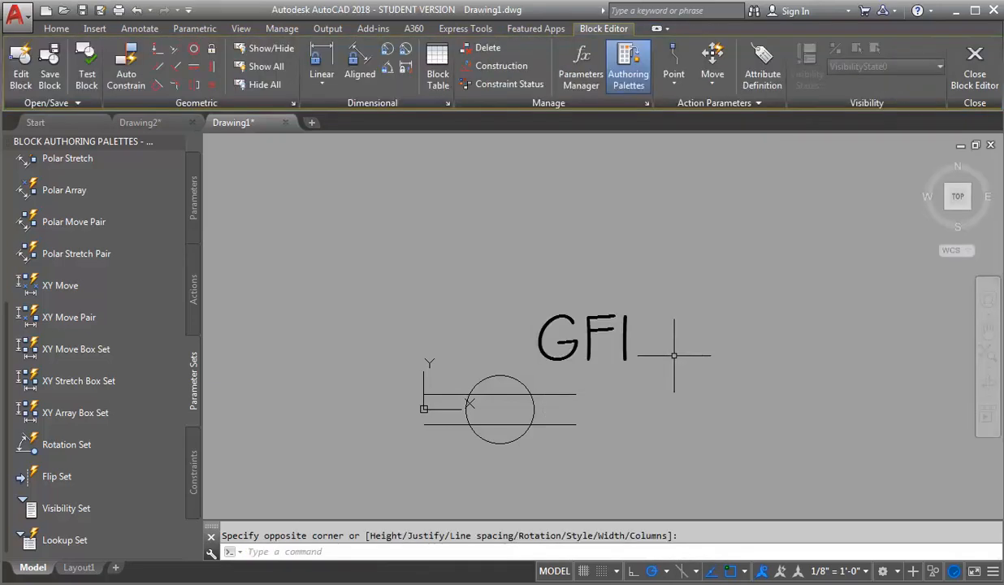
- Move the GFI text down and left so that it sits close to the circle's upper right
{"action": "left_click", "coordinate": [593, 337]}
{"action": "key", "text": "m"}
{"action": "key", "text": "Return"}
{"action": "left_click", "coordinate": [700, 320]}
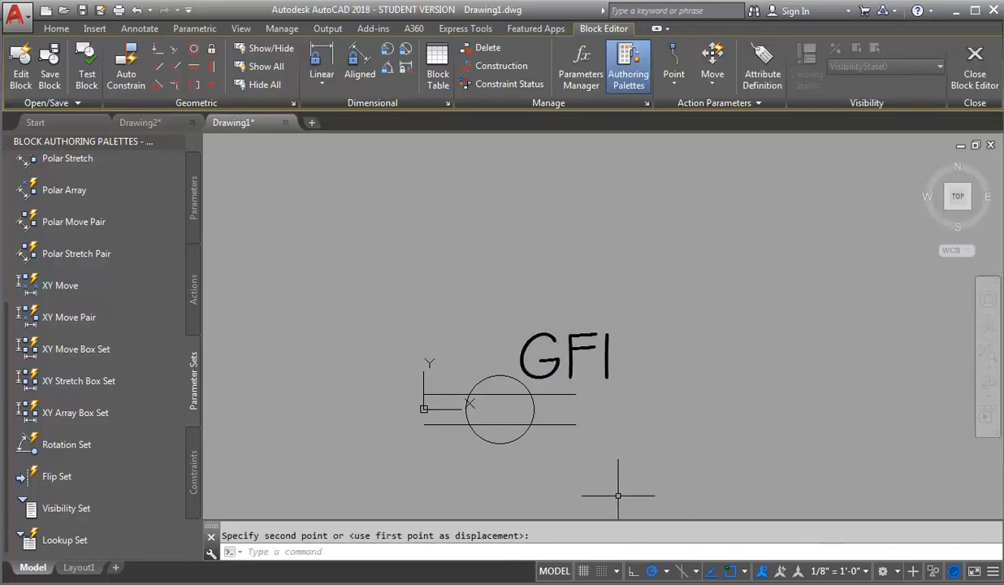
{"action": "key", "text": "Escape"}
- Add a Flip Set with a vertical reflection line from the lower line's left end, placing its label beside the reflection line
{"action": "scroll", "coordinate": [674, 286], "scroll_direction": "down", "scroll_amount": 2}
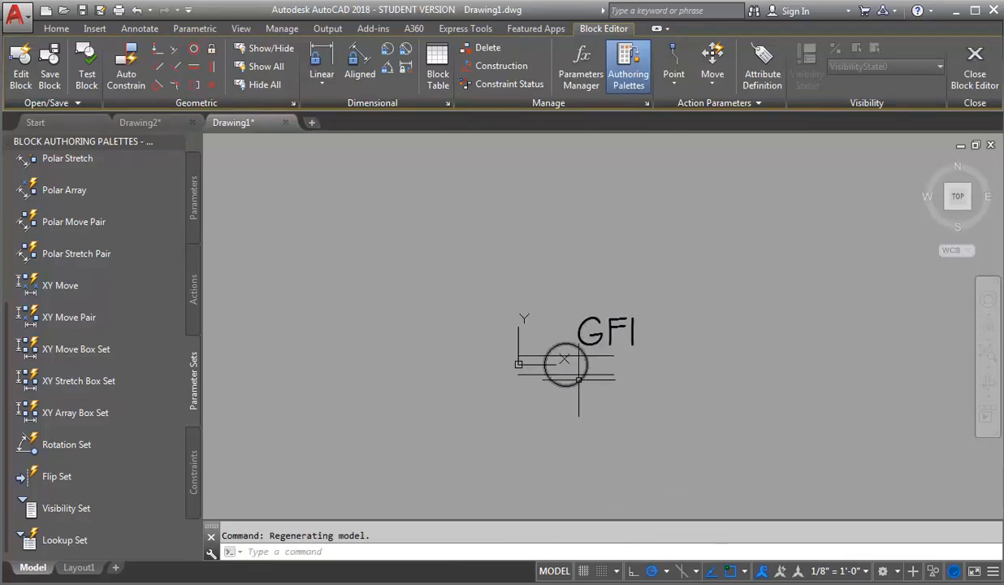
{"action": "scroll", "coordinate": [564, 355], "scroll_direction": "up", "scroll_amount": 2}
{"action": "scroll", "coordinate": [546, 333], "scroll_direction": "up", "scroll_amount": 2}
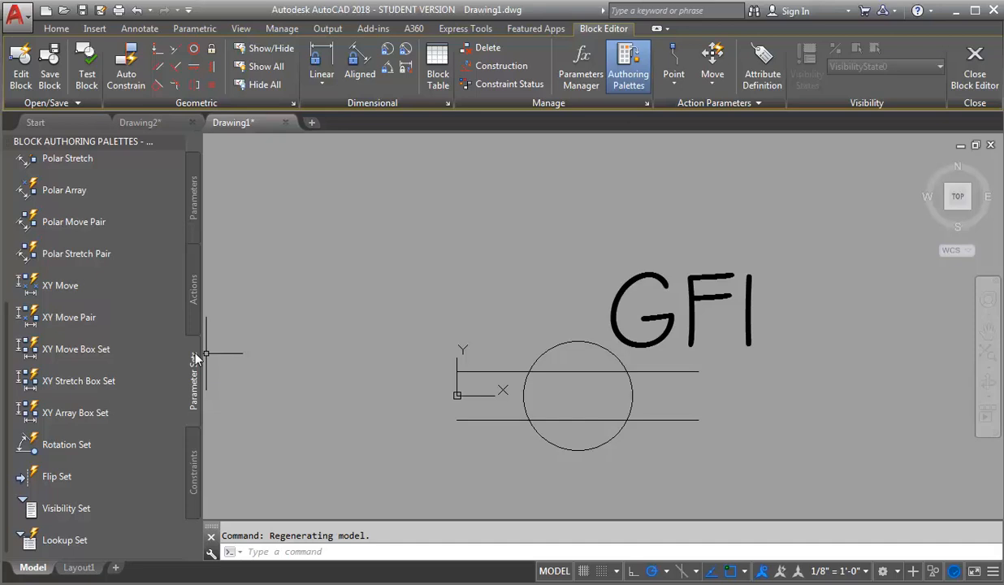
{"action": "left_click", "coordinate": [59, 478]}
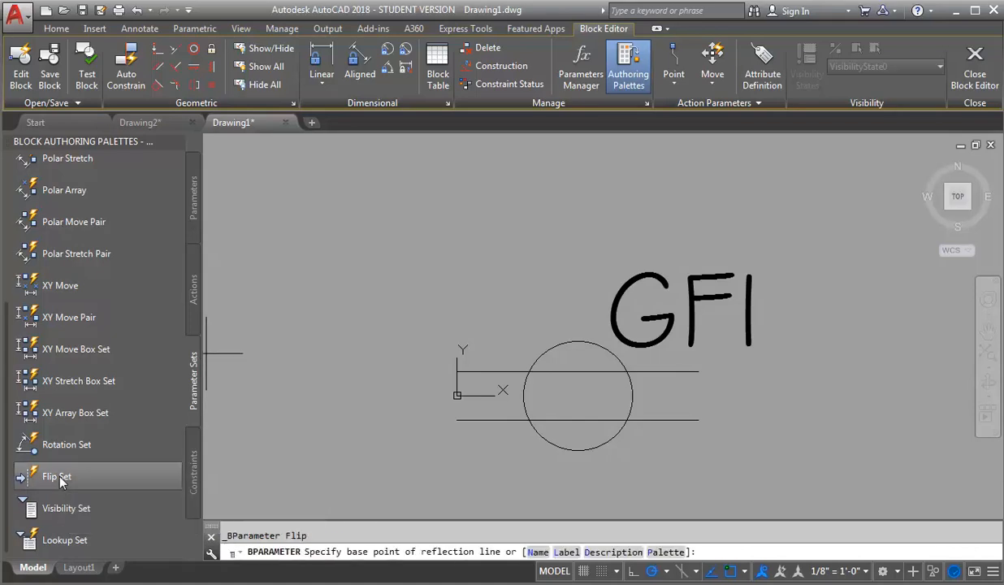
{"action": "left_click", "coordinate": [456, 420]}
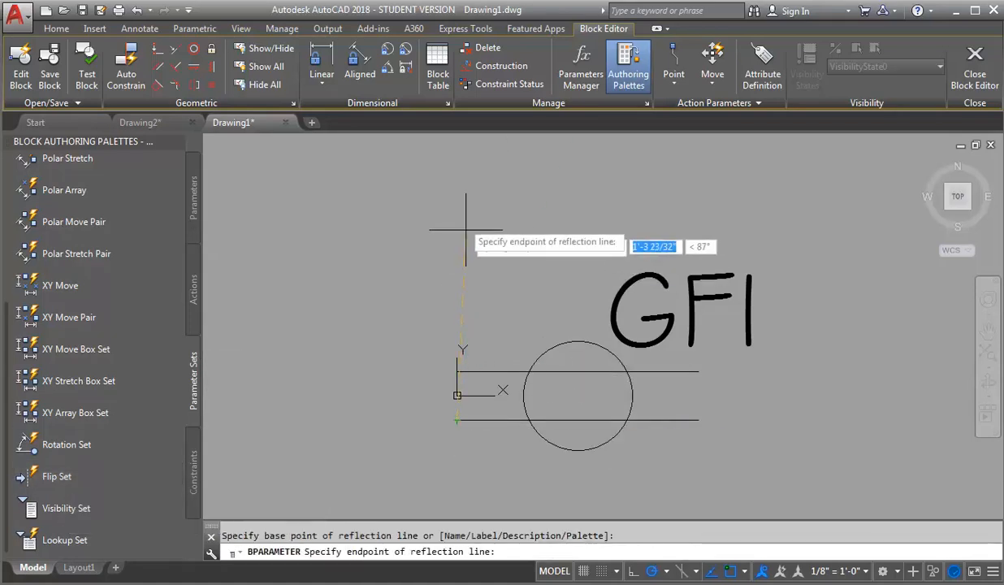
{"action": "left_click", "coordinate": [457, 179]}
{"action": "left_click", "coordinate": [461, 225]}
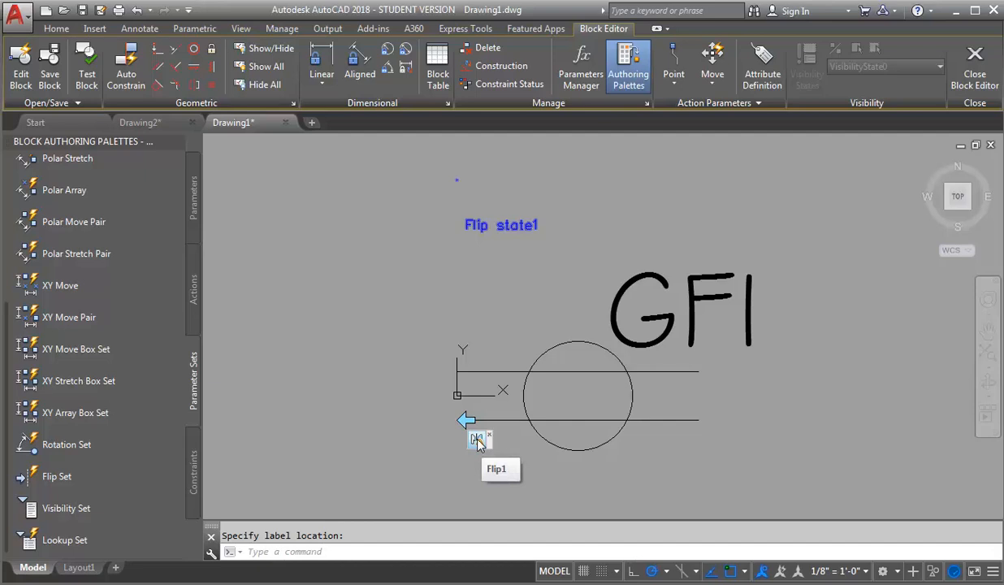
- Create a new selection set for the flip action containing the circle, both horizontal lines and the GFI text
{"action": "right_click", "coordinate": [476, 439]}
{"action": "mouse_move", "coordinate": [510, 472]}
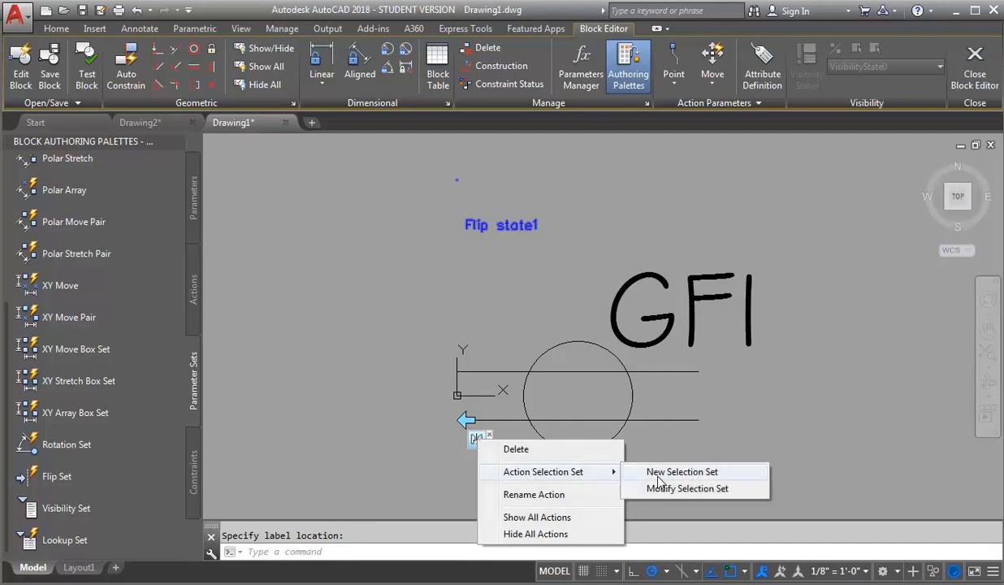
{"action": "left_click", "coordinate": [664, 477]}
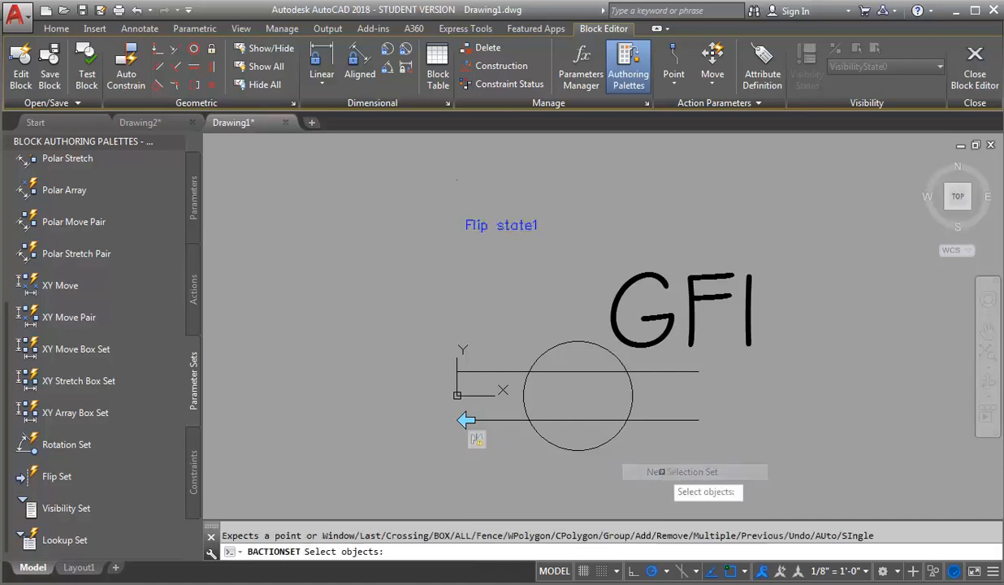
{"action": "left_click", "coordinate": [650, 360]}
{"action": "left_click", "coordinate": [566, 452]}
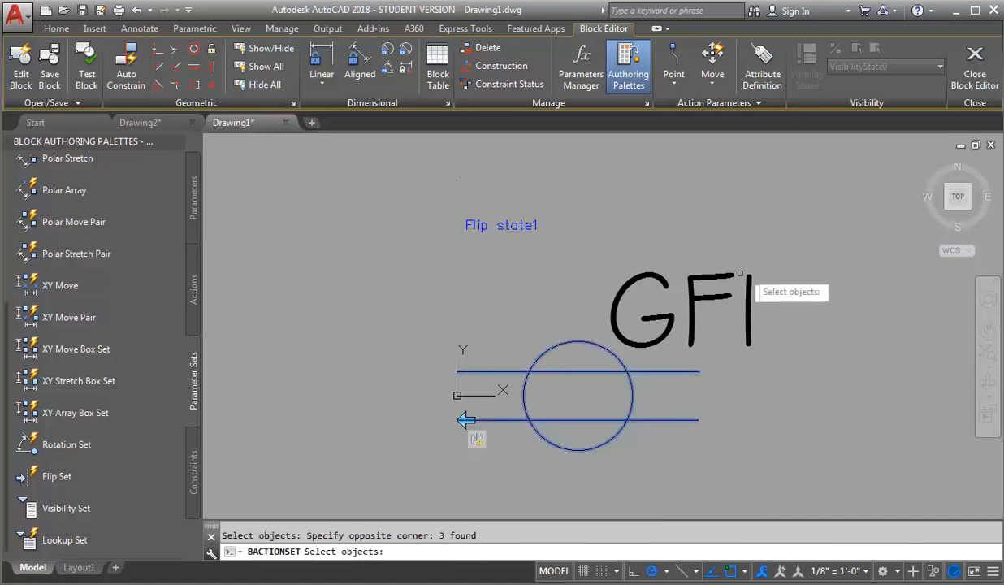
{"action": "left_click", "coordinate": [777, 249]}
{"action": "left_click", "coordinate": [675, 321]}
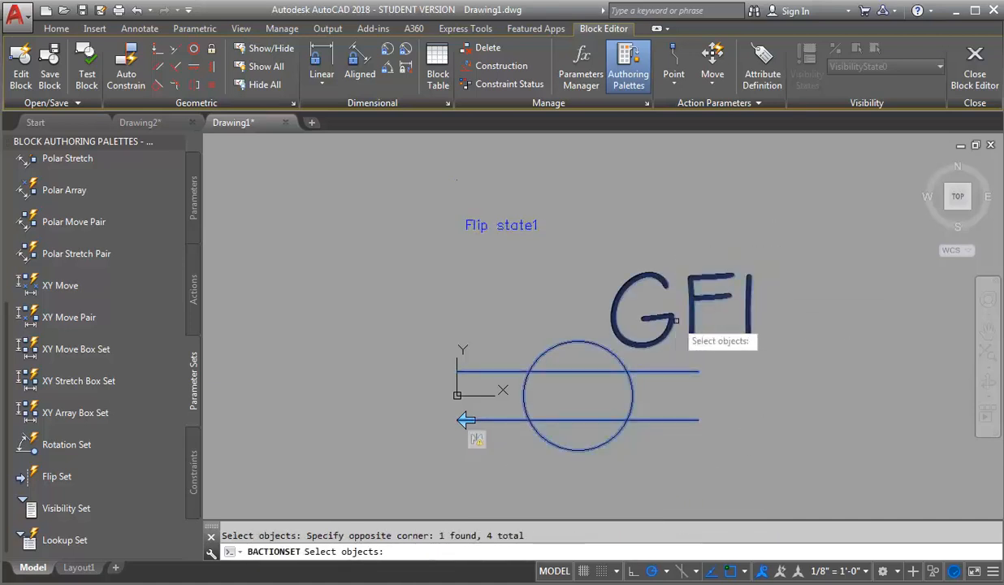
{"action": "key", "text": "Return"}
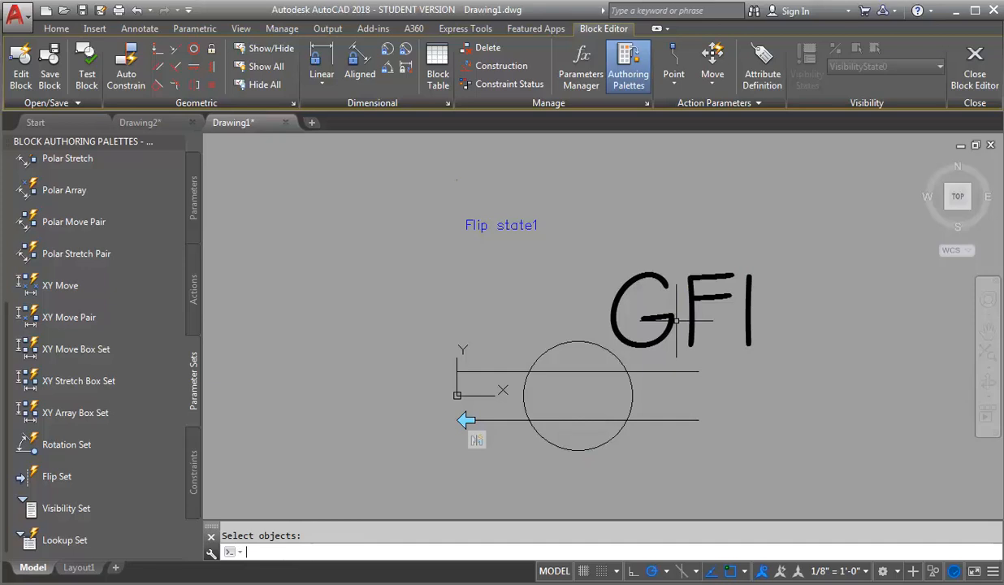
- Test the block by flipping the outlet across its reflection line and back, and close the test window
{"action": "left_click", "coordinate": [86, 65]}
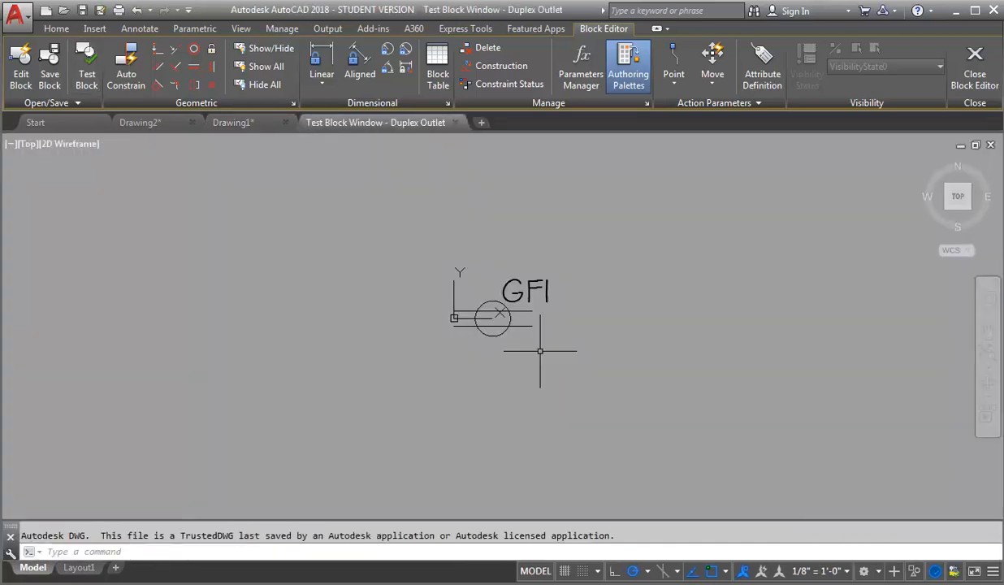
{"action": "scroll", "coordinate": [529, 324], "scroll_direction": "up", "scroll_amount": 2}
{"action": "left_click", "coordinate": [522, 294]}
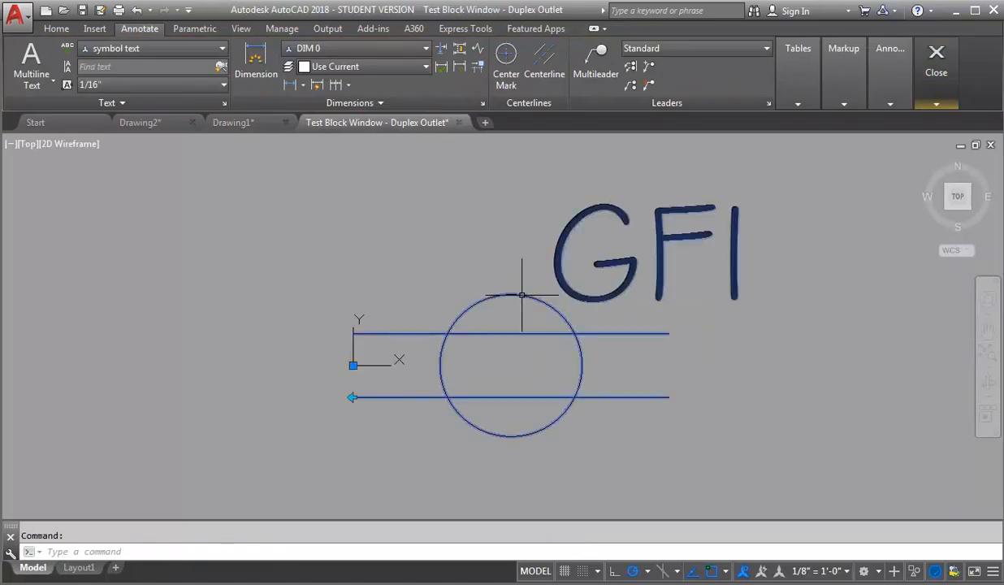
{"action": "left_click", "coordinate": [354, 397]}
{"action": "scroll", "coordinate": [487, 399], "scroll_direction": "down", "scroll_amount": 5}
{"action": "scroll", "coordinate": [455, 383], "scroll_direction": "up", "scroll_amount": 2}
{"action": "left_click", "coordinate": [451, 383]}
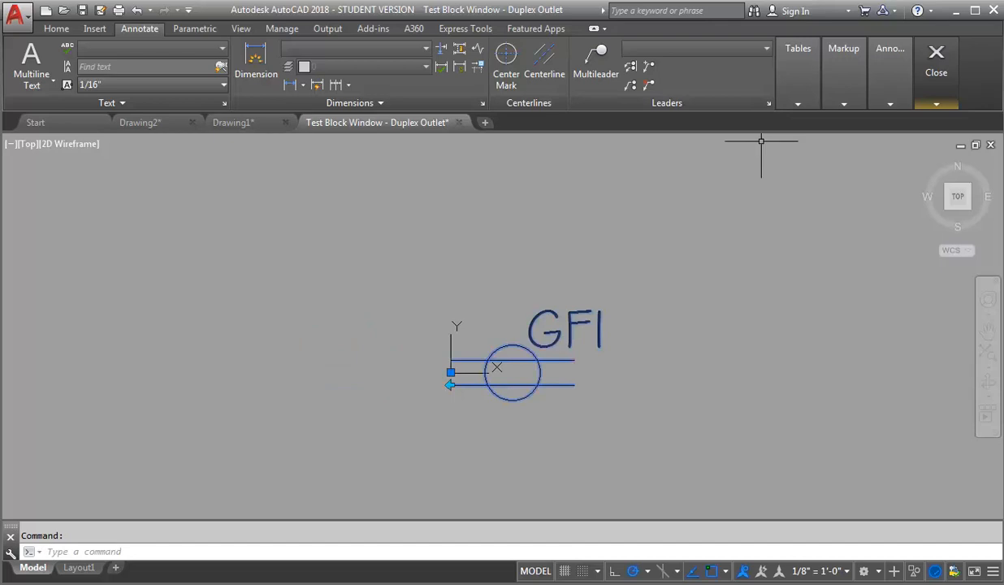
{"action": "mouse_move", "coordinate": [935, 73]}
{"action": "left_click", "coordinate": [937, 148]}
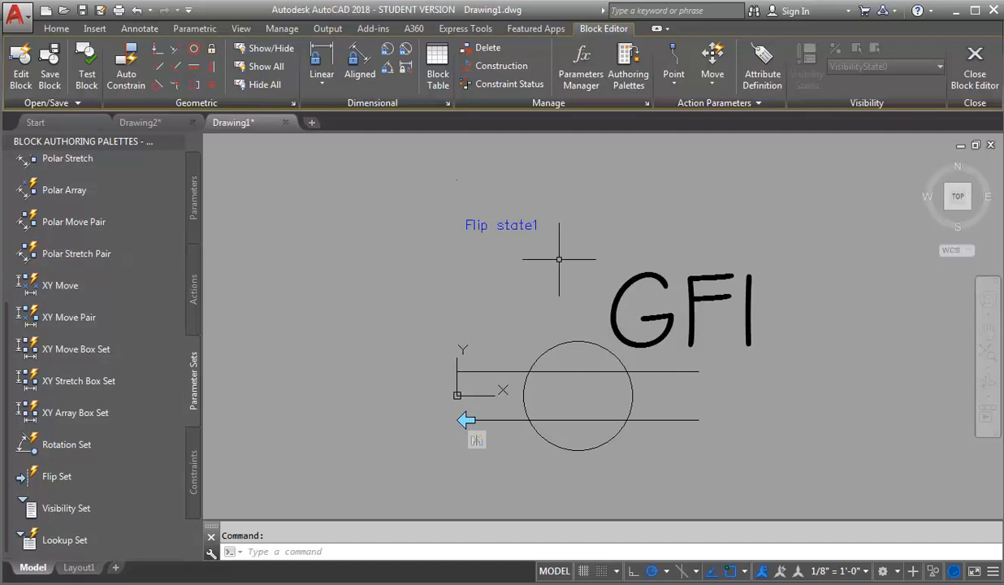
- Add a Rotation Set based at the outlet's origin with a radius of about 4 1/16" and a default angle of 0°
{"action": "left_click", "coordinate": [43, 446]}
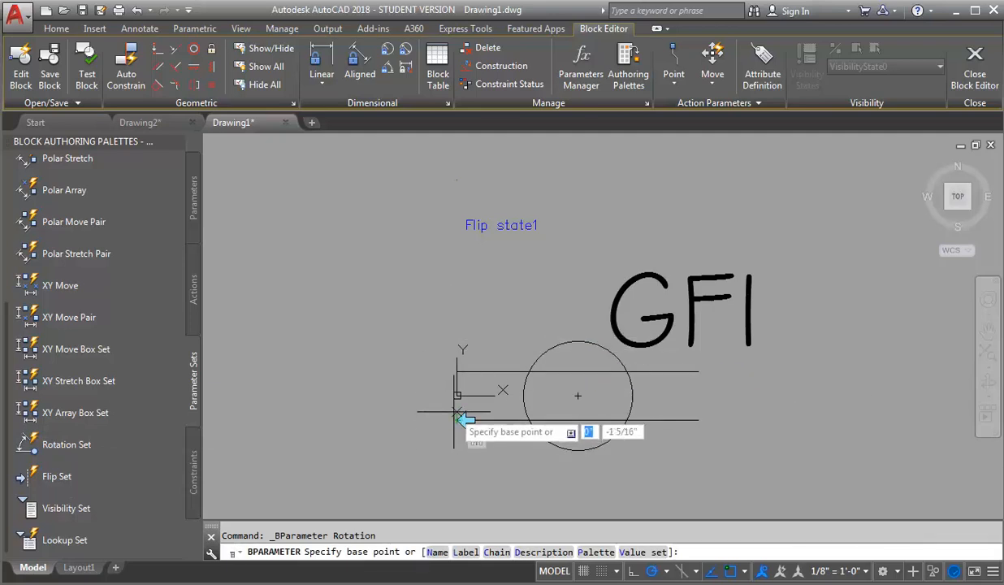
{"action": "scroll", "coordinate": [456, 414], "scroll_direction": "up", "scroll_amount": 2}
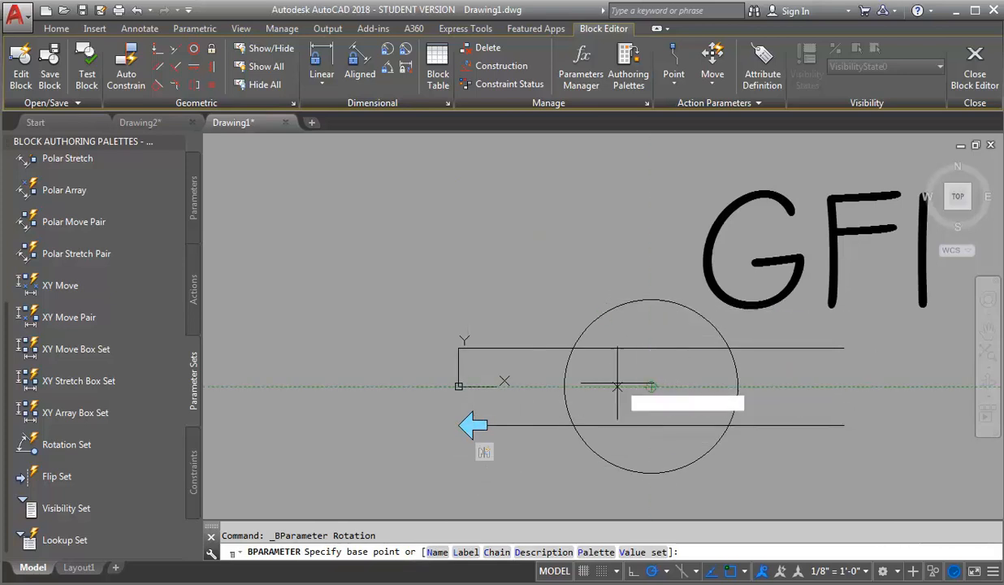
{"action": "left_click", "coordinate": [459, 385]}
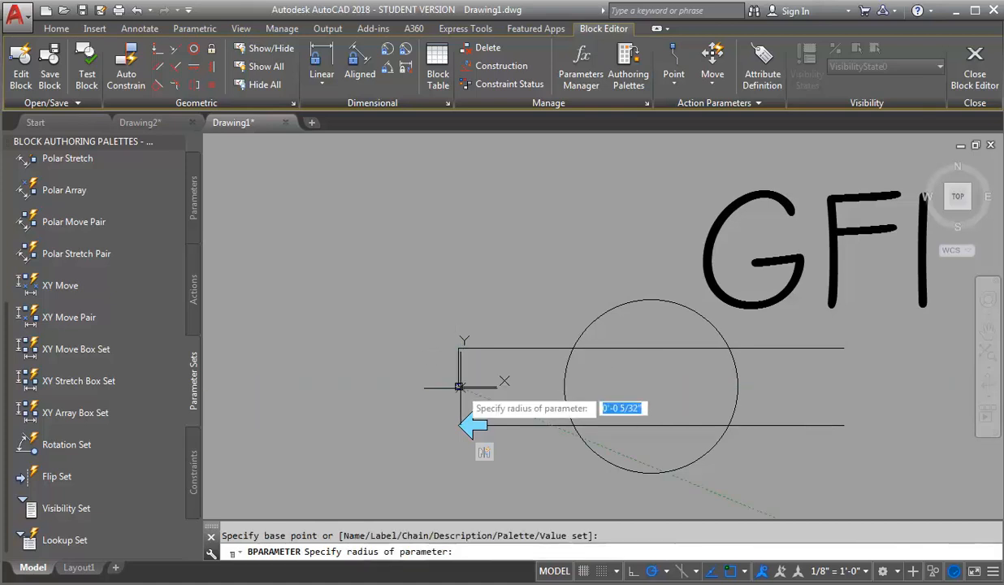
{"action": "left_click", "coordinate": [506, 323]}
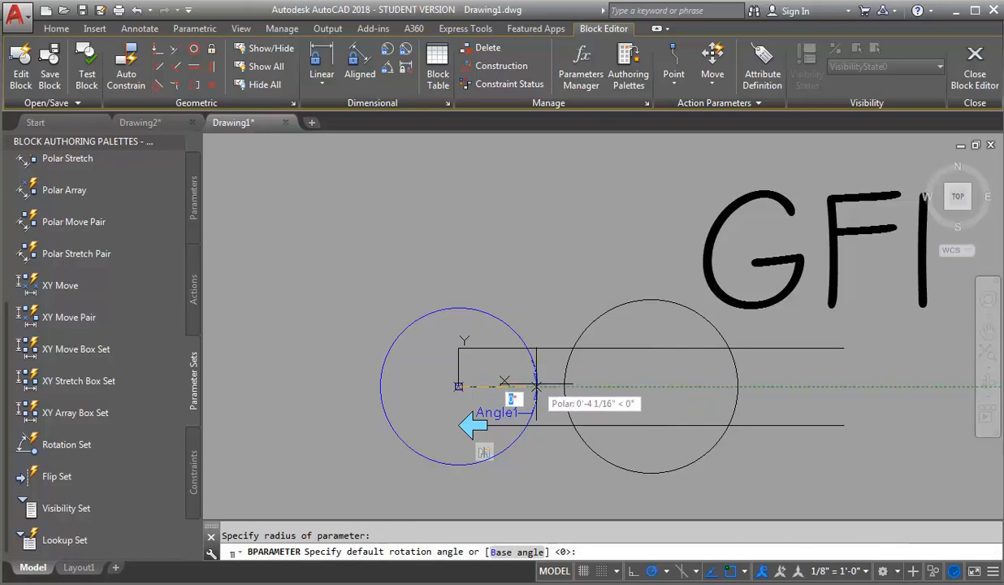
{"action": "left_click", "coordinate": [536, 385]}
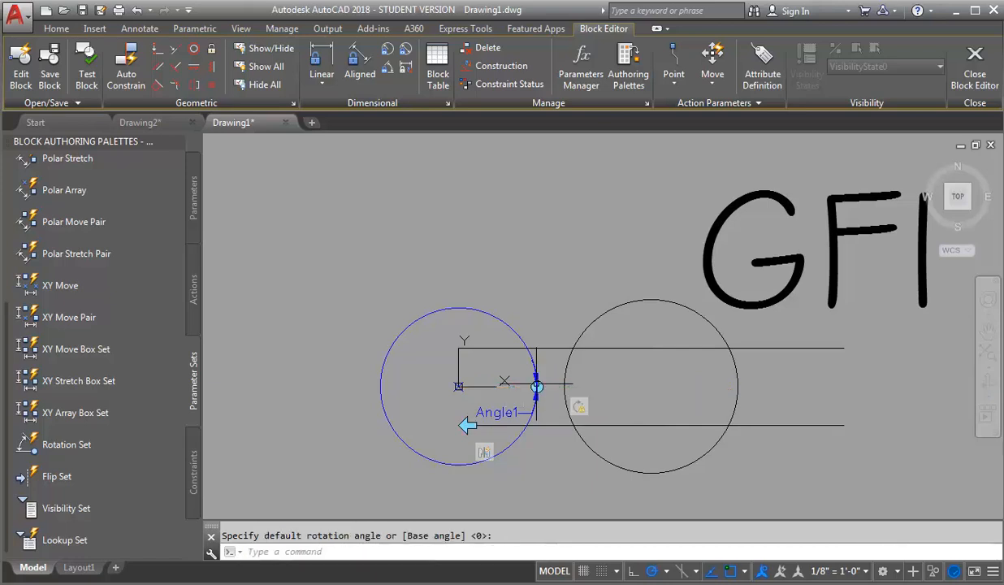
- Create a new selection set for the rotation action containing the GFI text, circle, both horizontal lines, and the flip parameter with its grip
{"action": "right_click", "coordinate": [583, 412]}
{"action": "mouse_move", "coordinate": [633, 449]}
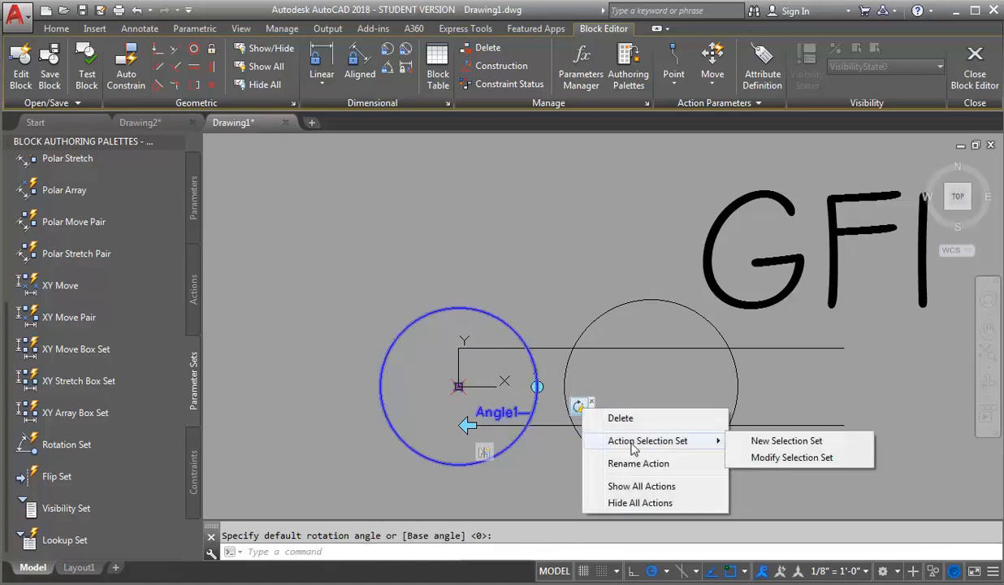
{"action": "left_click", "coordinate": [782, 441]}
{"action": "scroll", "coordinate": [603, 426], "scroll_direction": "down", "scroll_amount": 2}
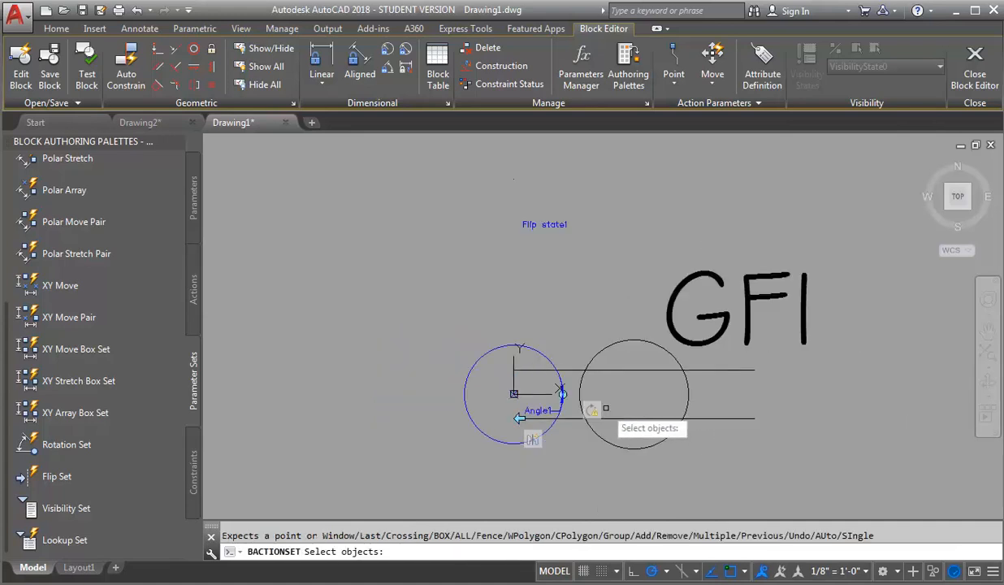
{"action": "left_click", "coordinate": [830, 238]}
{"action": "left_click", "coordinate": [738, 343]}
{"action": "left_click", "coordinate": [707, 367]}
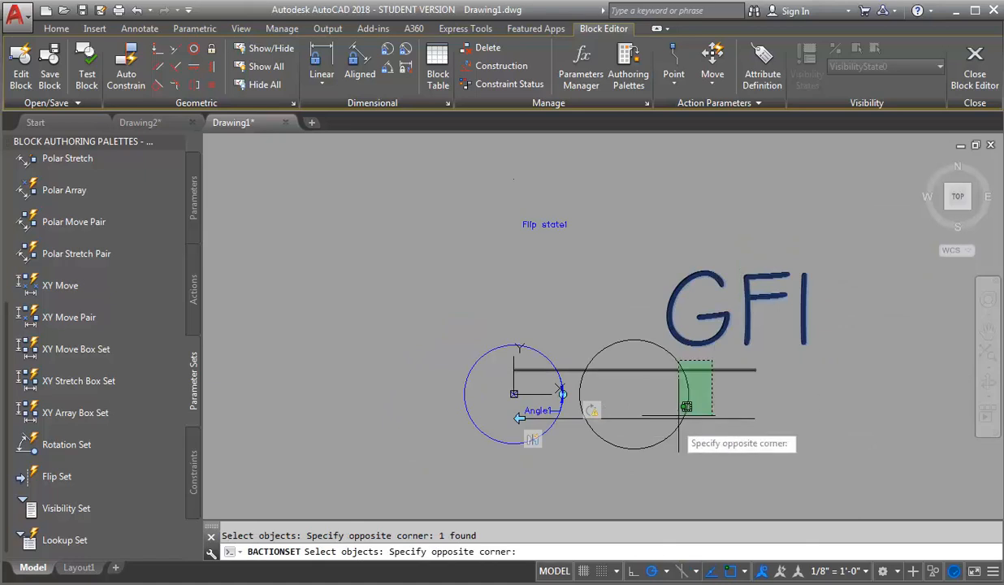
{"action": "left_click", "coordinate": [633, 465]}
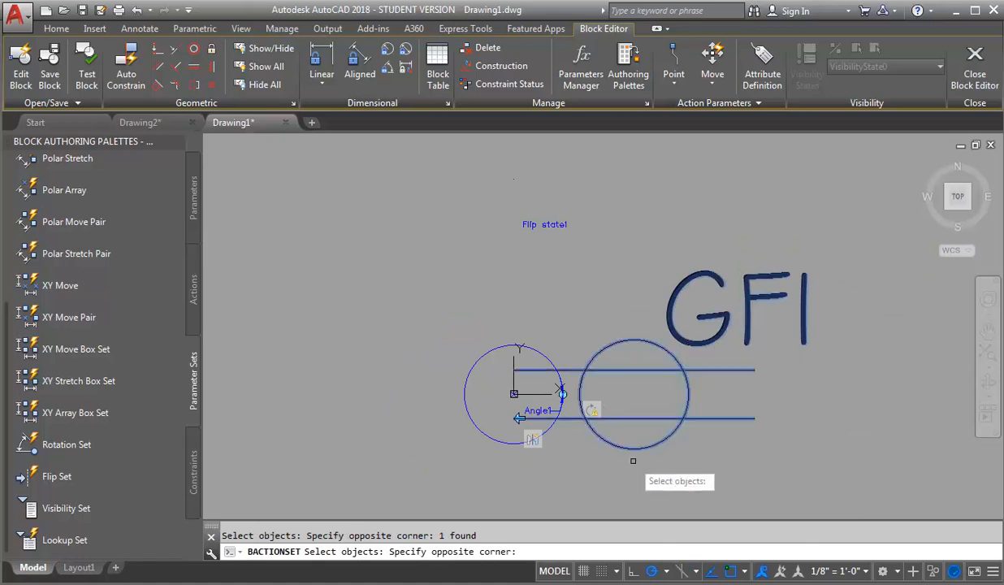
{"action": "left_click", "coordinate": [544, 223]}
{"action": "scroll", "coordinate": [518, 424], "scroll_direction": "up", "scroll_amount": 4}
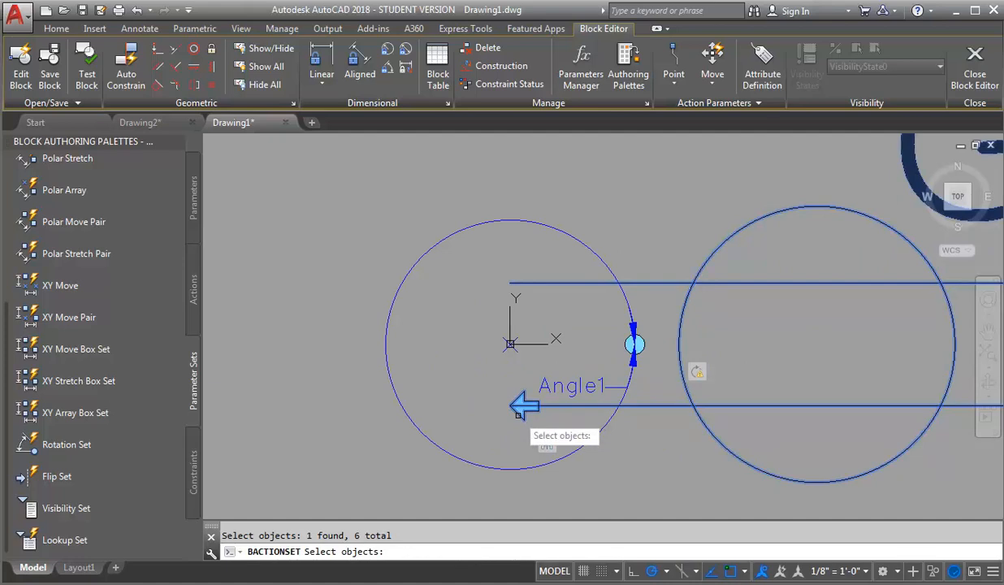
{"action": "key", "text": "Return"}
{"action": "scroll", "coordinate": [441, 399], "scroll_direction": "down", "scroll_amount": 4}
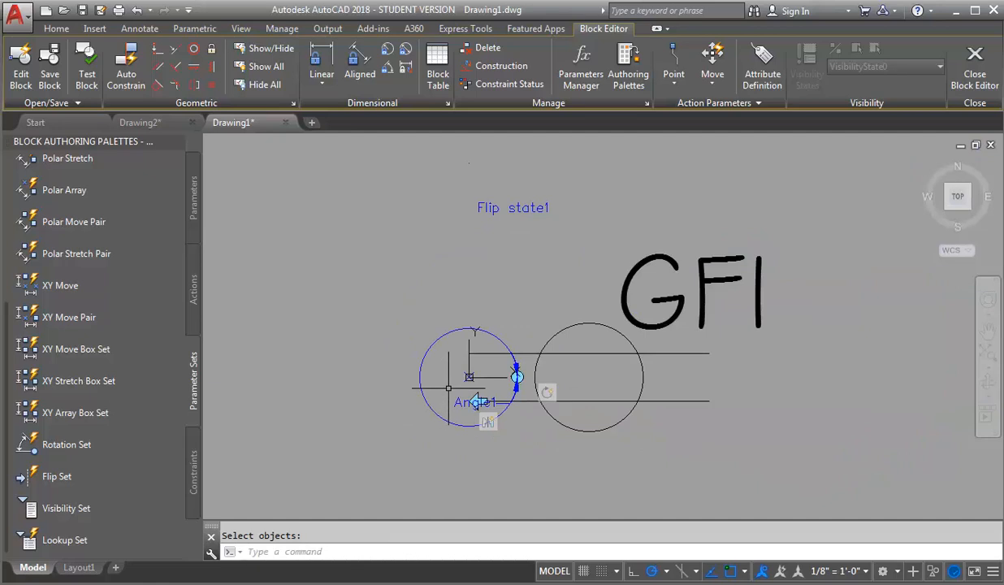
- Test the block by rotating the outlet 180° and flipping it, and close the test window
{"action": "left_click", "coordinate": [83, 47]}
{"action": "scroll", "coordinate": [502, 320], "scroll_direction": "up", "scroll_amount": 3}
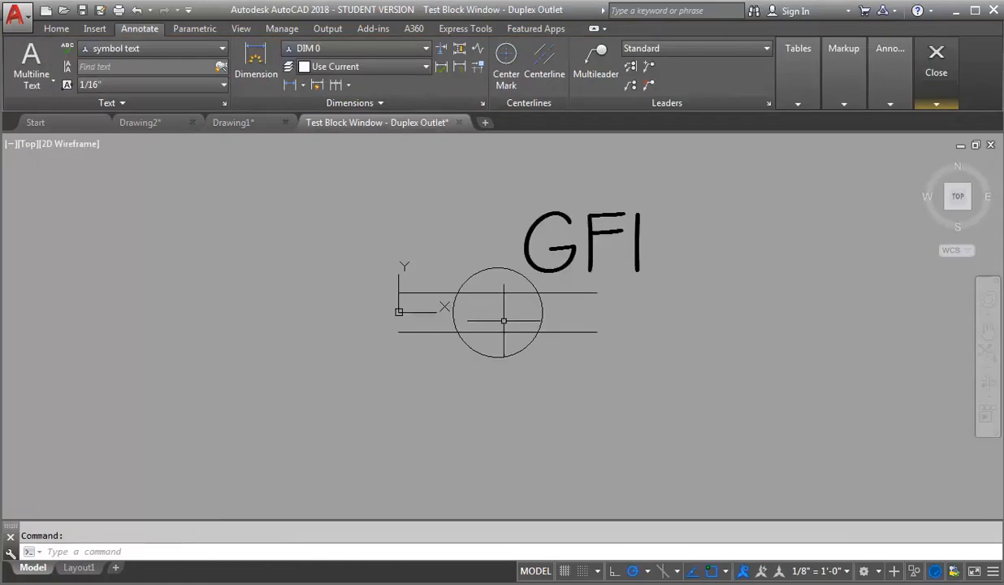
{"action": "left_click", "coordinate": [494, 270]}
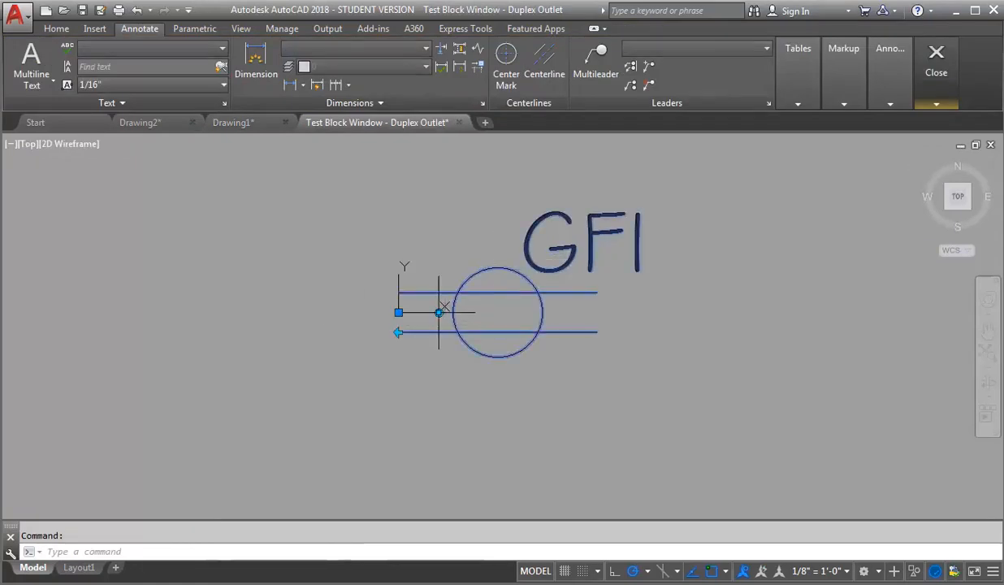
{"action": "left_click", "coordinate": [439, 312]}
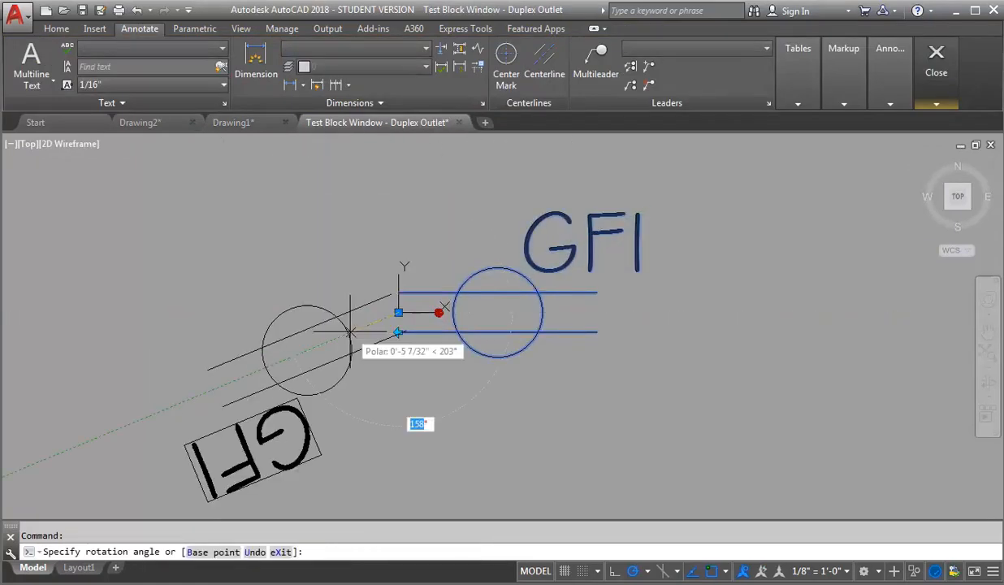
{"action": "left_click", "coordinate": [365, 312]}
{"action": "key", "text": "Escape"}
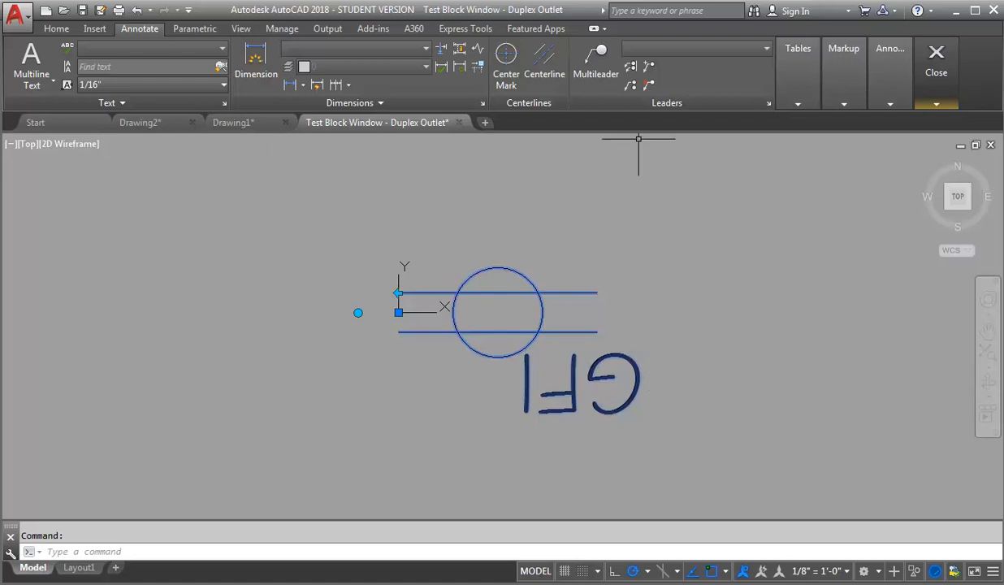
{"action": "mouse_move", "coordinate": [950, 71]}
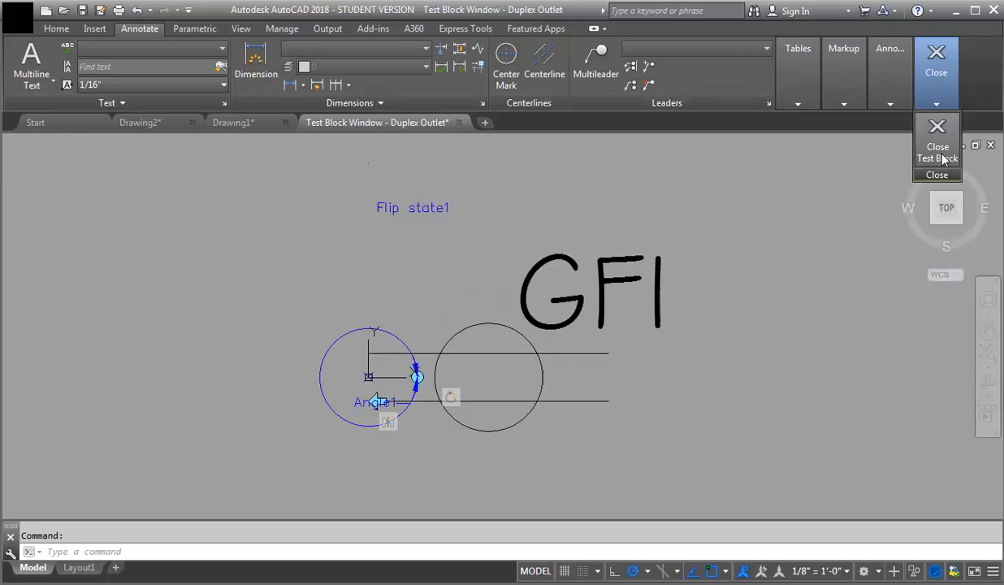
{"action": "left_click", "coordinate": [942, 153]}
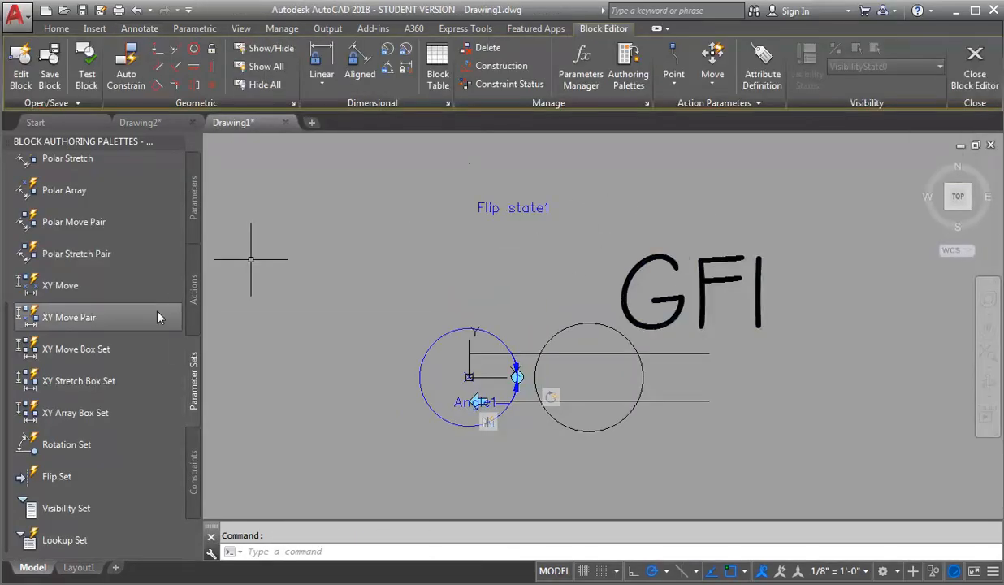
- Add a second Rotation Set centred on the GFI text with a radius of about 4 9/32" and a default angle of 0°
{"action": "left_click", "coordinate": [46, 446]}
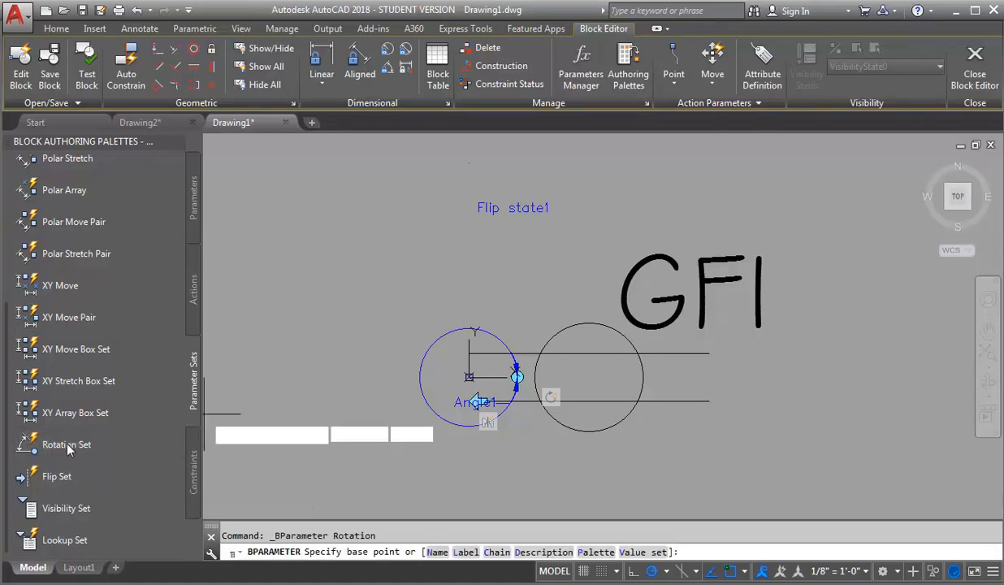
{"action": "left_click", "coordinate": [710, 281]}
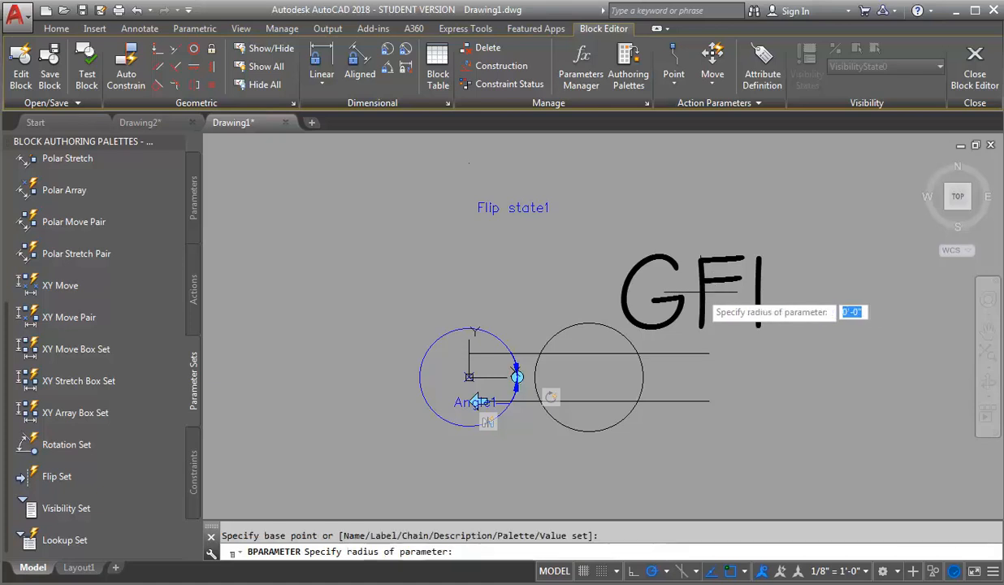
{"action": "left_click", "coordinate": [727, 247]}
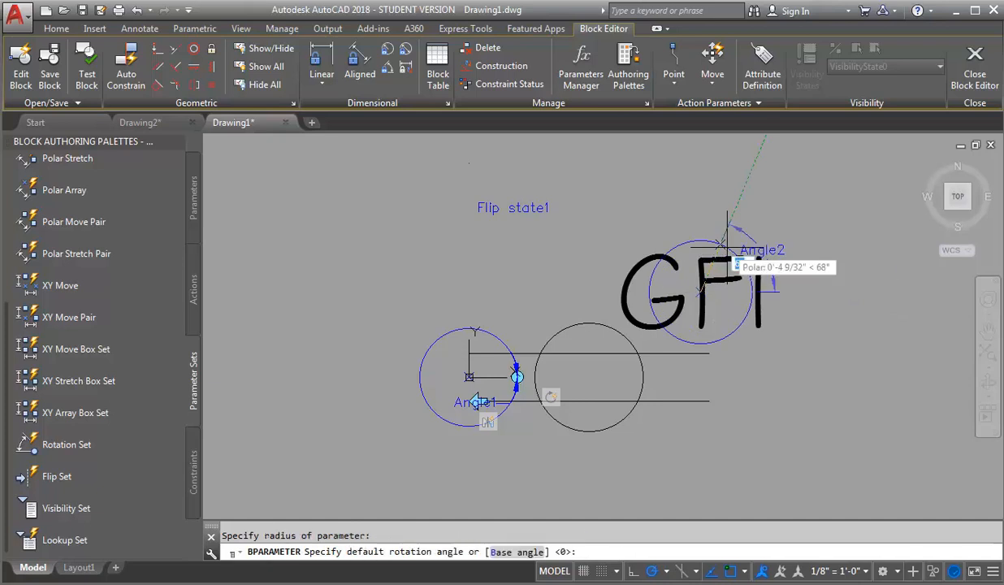
{"action": "left_click", "coordinate": [750, 290]}
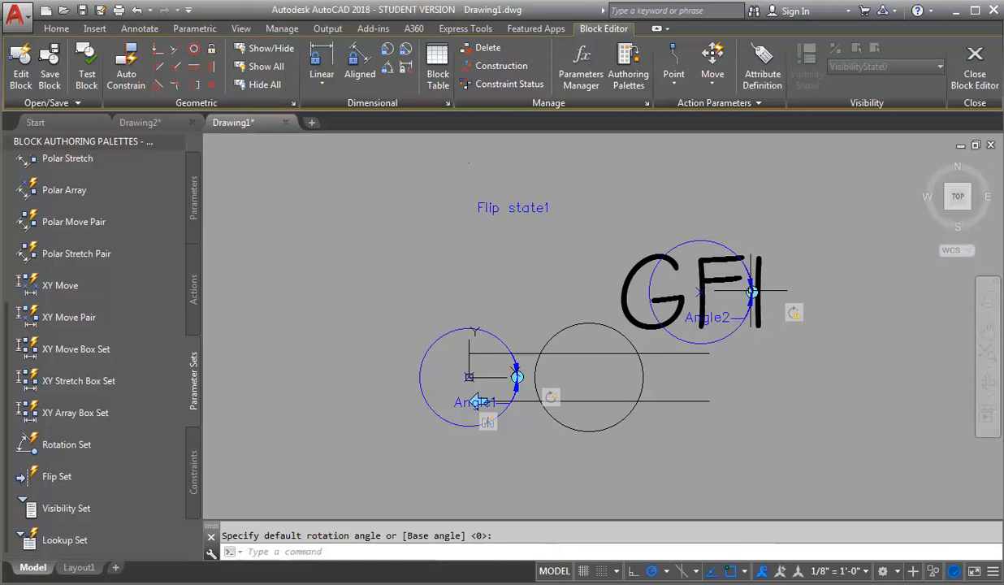
- Create a new selection set for the GFI rotation action containing only the GFI text
{"action": "right_click", "coordinate": [795, 313]}
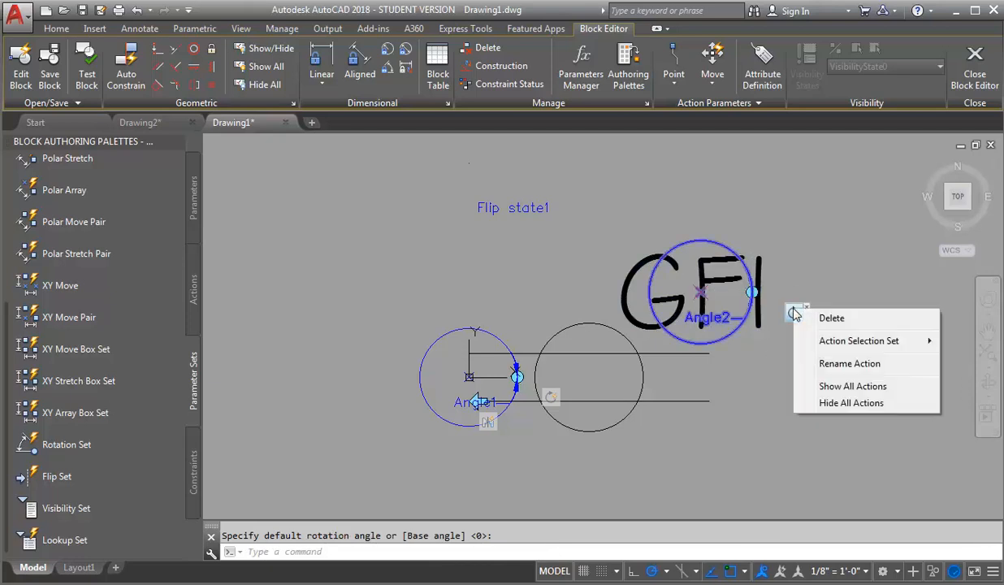
{"action": "mouse_move", "coordinate": [840, 343]}
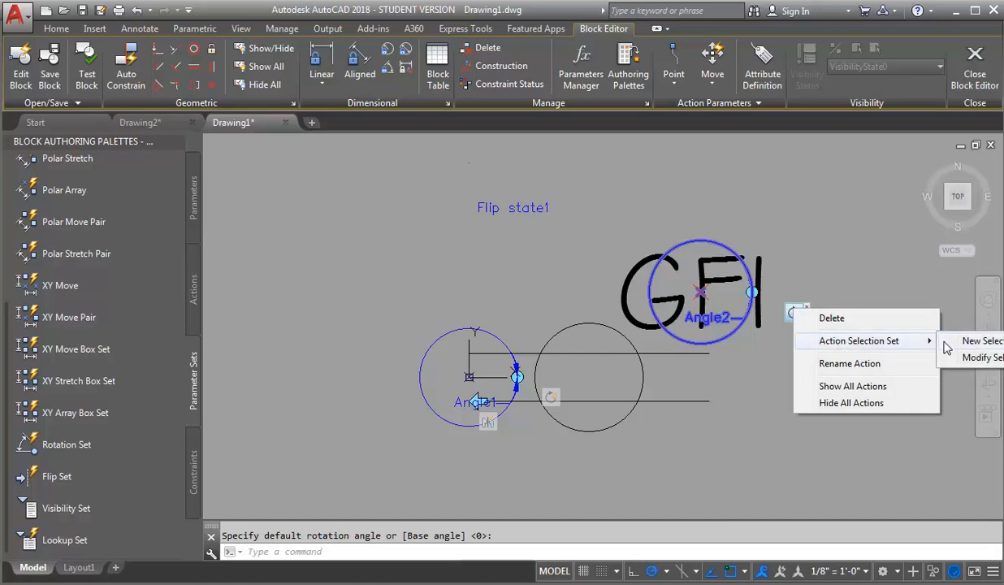
{"action": "left_click", "coordinate": [993, 344]}
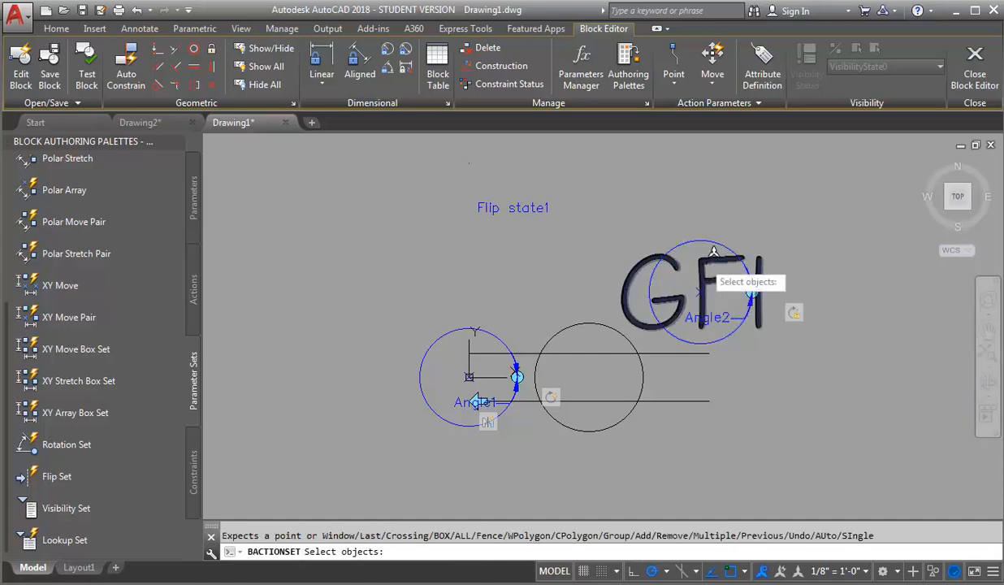
{"action": "left_click", "coordinate": [647, 255]}
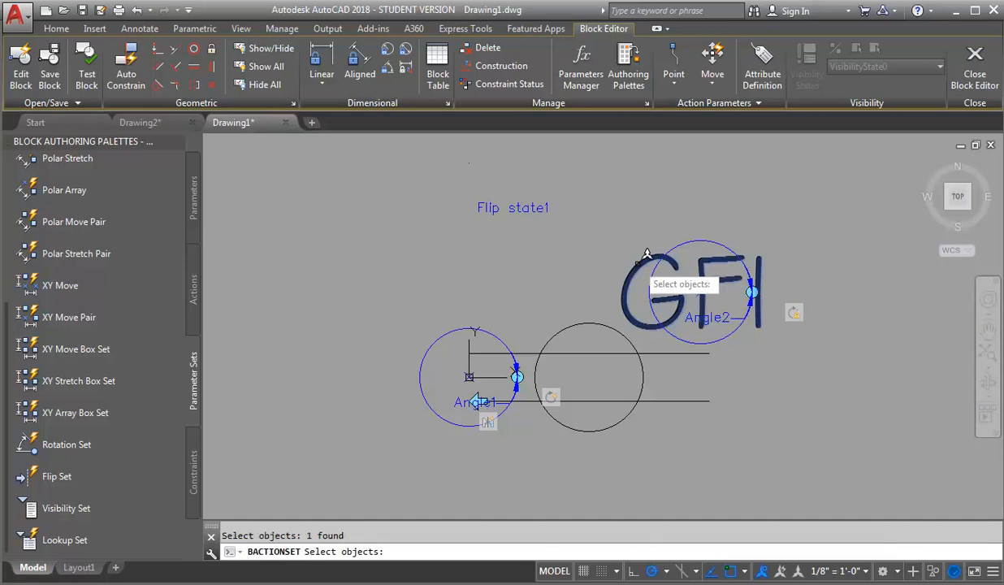
{"action": "key", "text": "Return"}
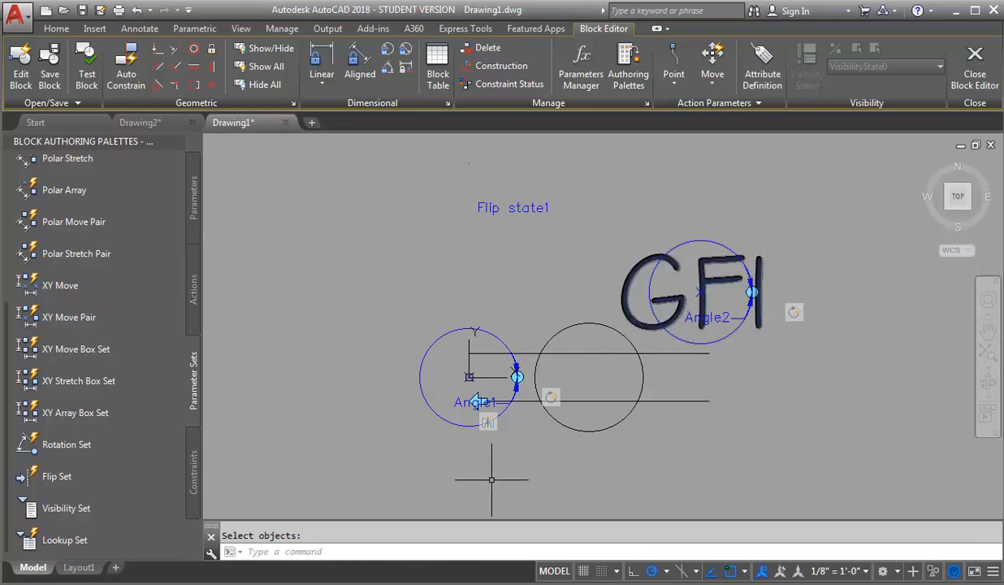
- Modify the flip action's selection set to add the GFI text's rotation parameter and its grip
{"action": "right_click", "coordinate": [488, 423]}
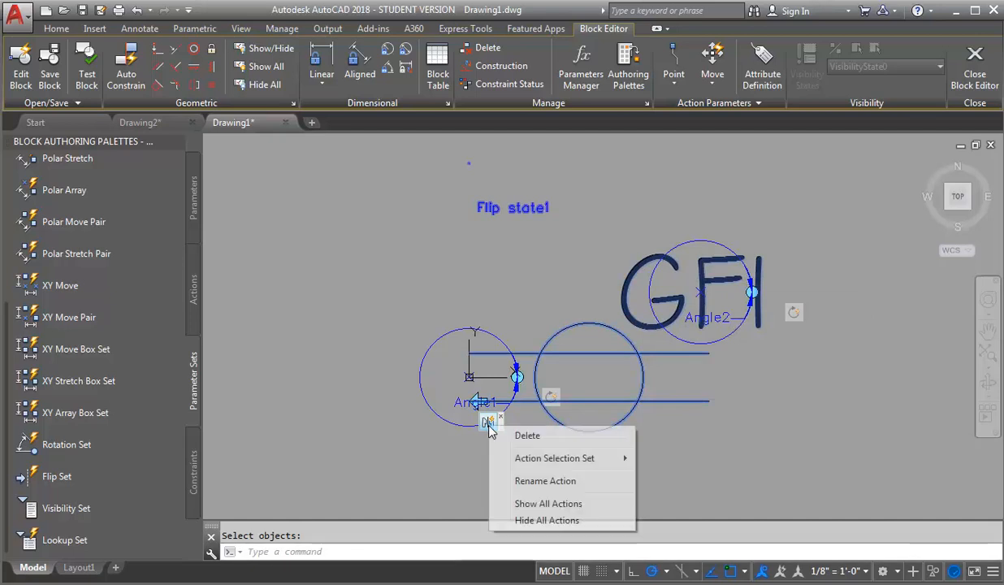
{"action": "mouse_move", "coordinate": [523, 461]}
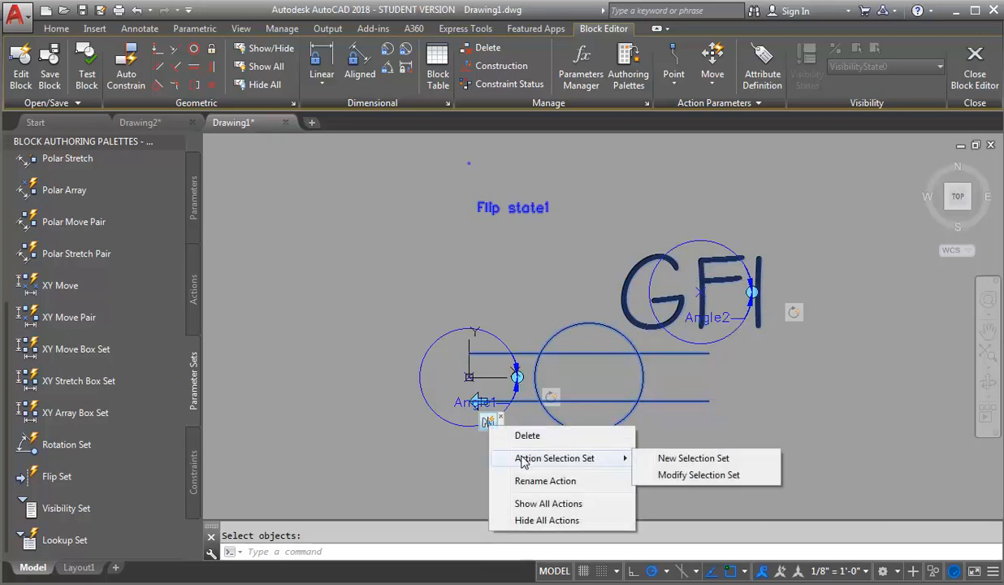
{"action": "left_click", "coordinate": [698, 477]}
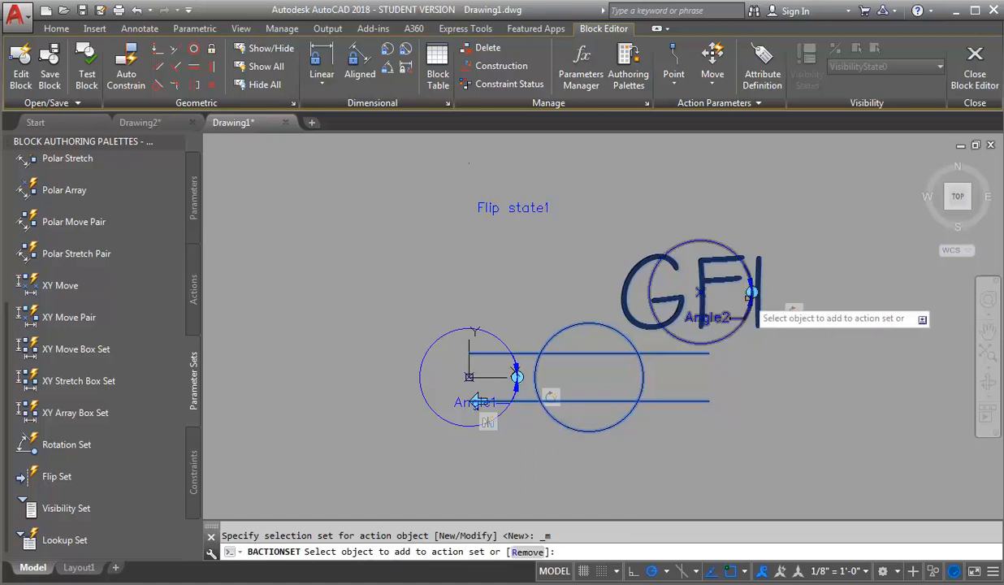
{"action": "left_click", "coordinate": [749, 301]}
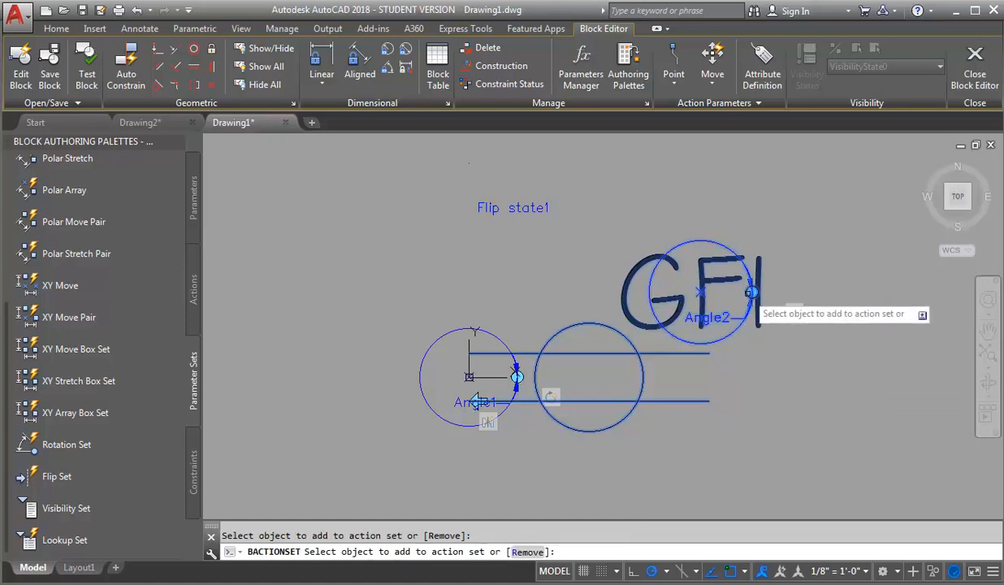
{"action": "key", "text": "Return"}
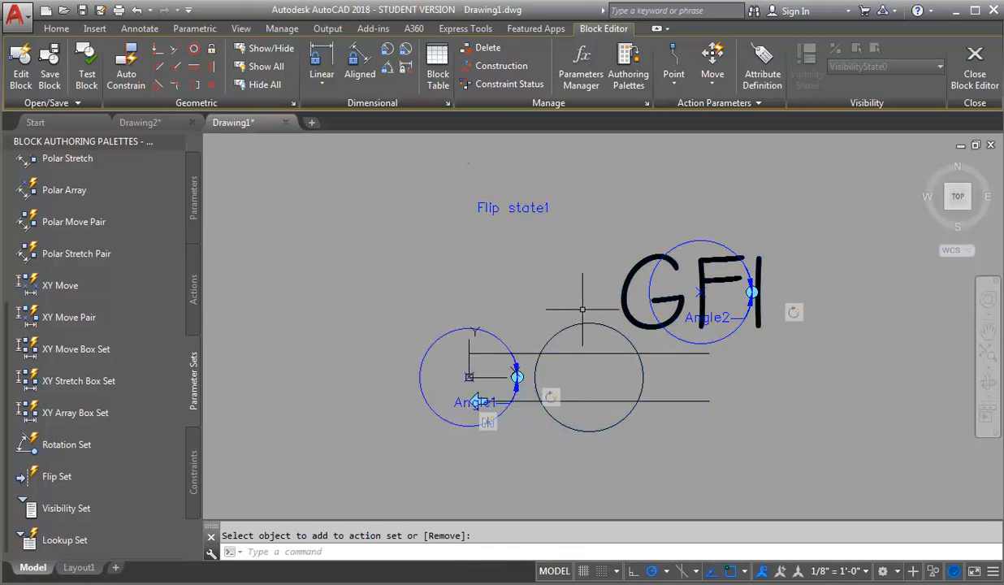
- Modify the outlet rotation action's selection set to add the GFI text's rotation parameter and its grip
{"action": "left_click", "coordinate": [618, 257]}
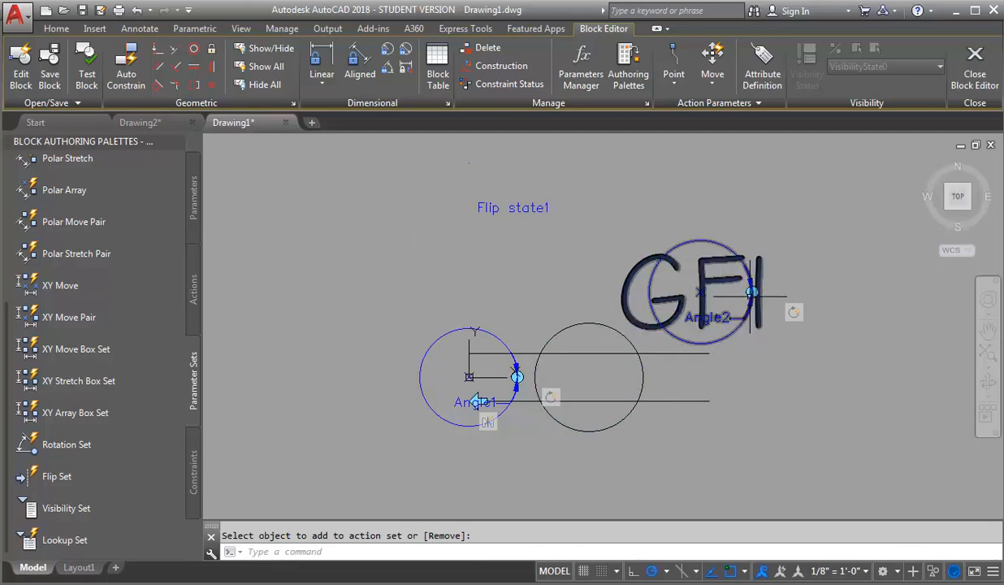
{"action": "right_click", "coordinate": [551, 398]}
{"action": "mouse_move", "coordinate": [576, 422]}
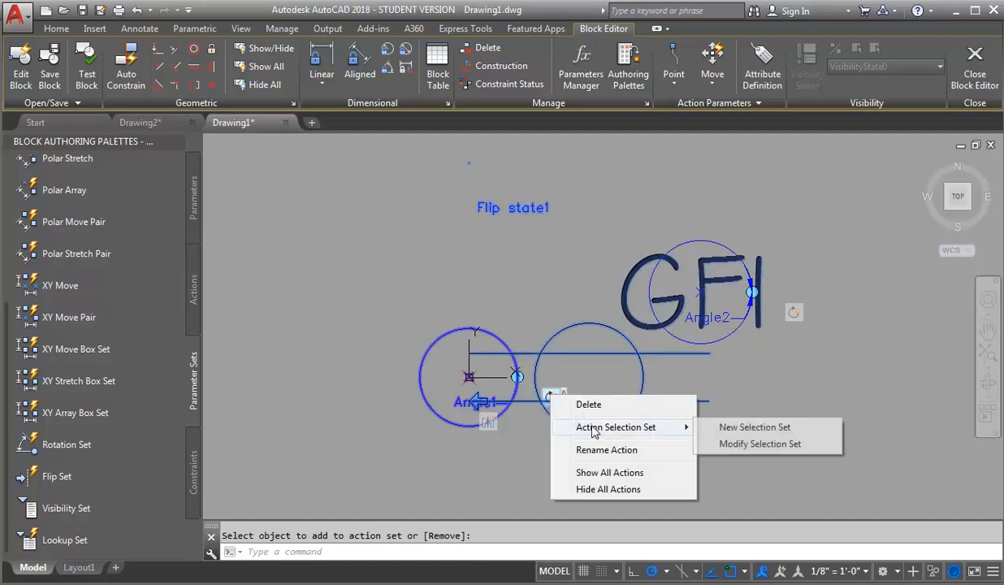
{"action": "left_click", "coordinate": [743, 444]}
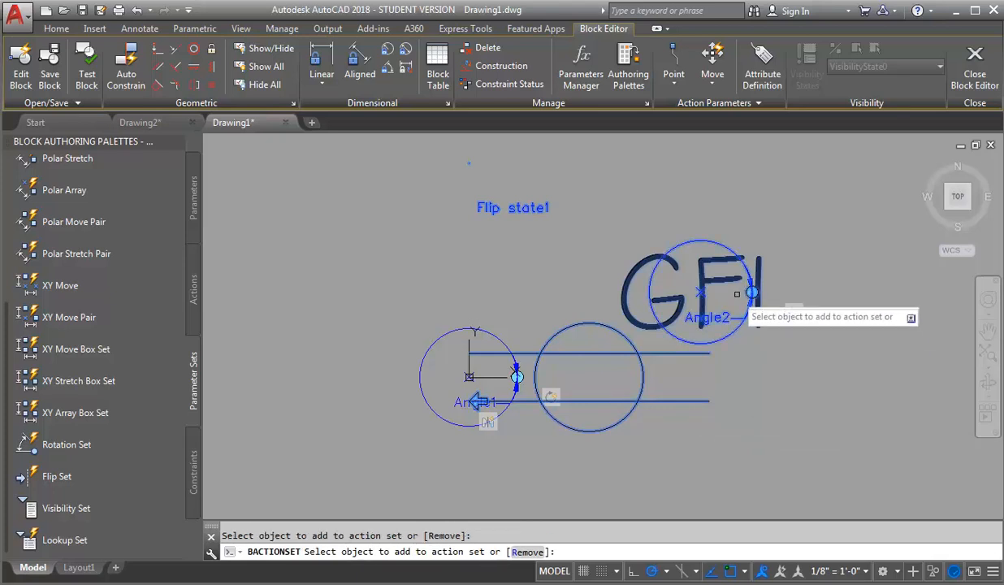
{"action": "key", "text": "Return"}
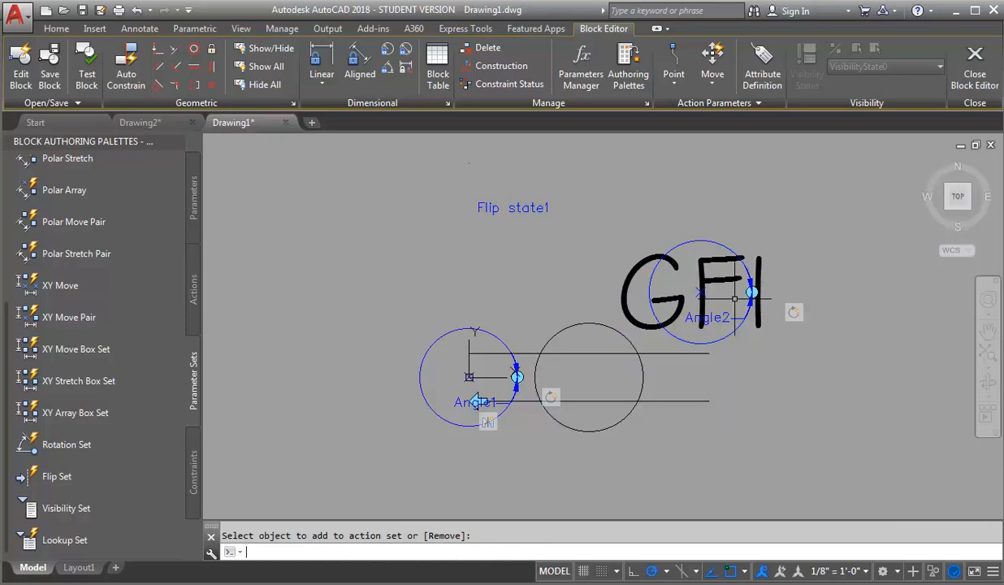
- Open the block test window, flip the outlet, and rotate it 90° clockwise about its base point
{"action": "left_click", "coordinate": [86, 71]}
{"action": "scroll", "coordinate": [507, 297], "scroll_direction": "up", "scroll_amount": 4}
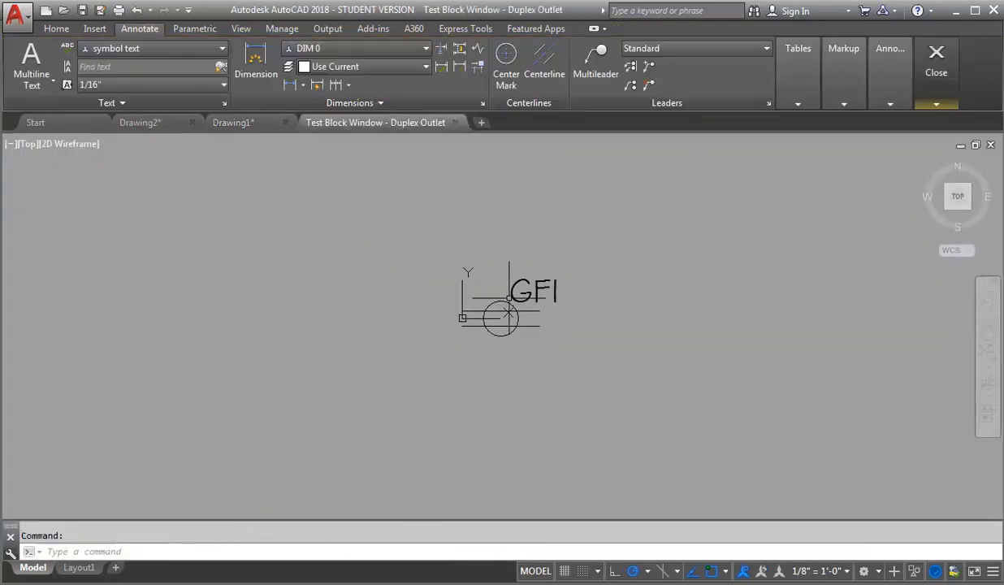
{"action": "left_click", "coordinate": [485, 304]}
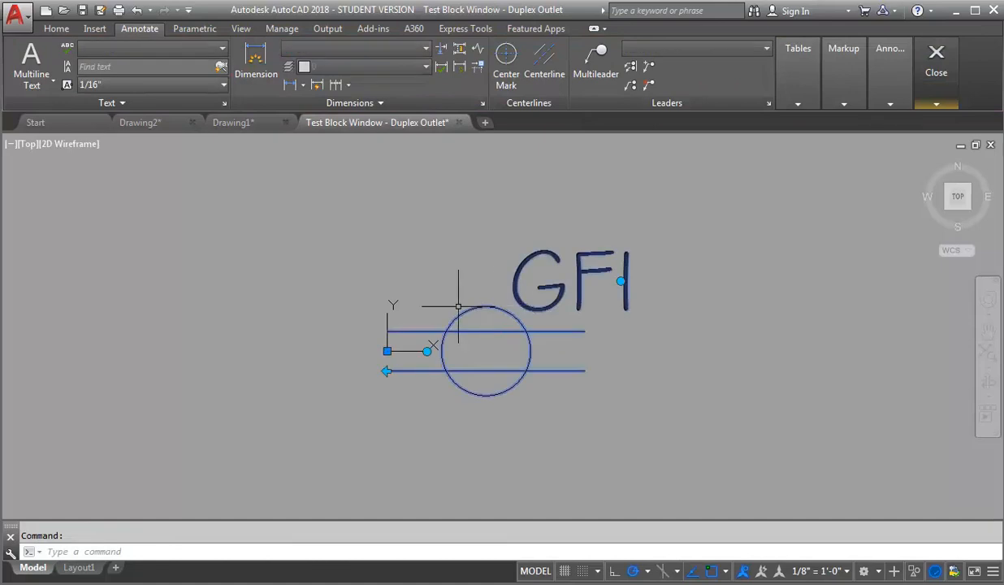
{"action": "left_click", "coordinate": [386, 371]}
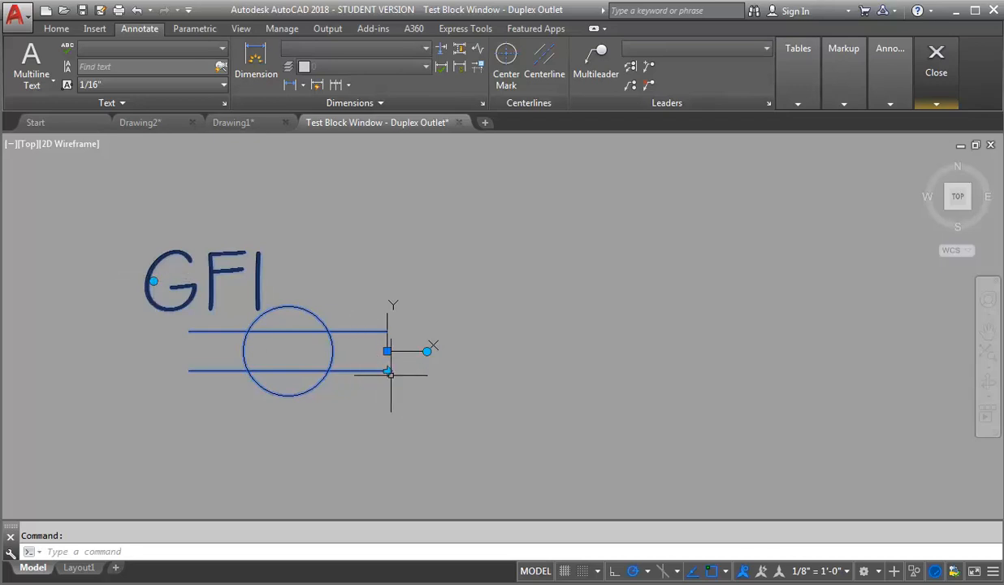
{"action": "left_click", "coordinate": [379, 364]}
{"action": "left_click", "coordinate": [428, 350]}
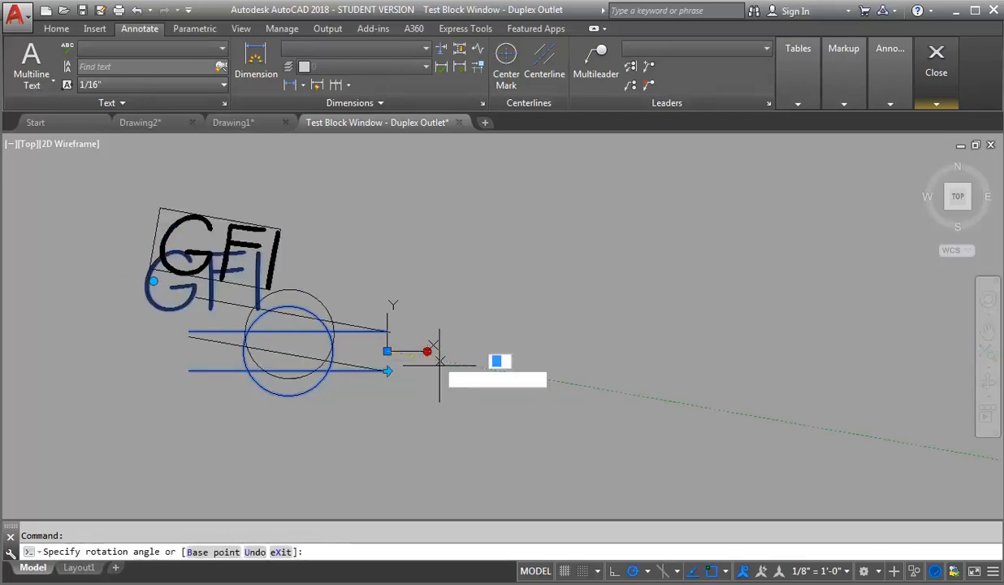
{"action": "left_click", "coordinate": [380, 412]}
- Test the GFI text's own rotation by turning it 180° so it reads upward beside the outlet
{"action": "scroll", "coordinate": [375, 406], "scroll_direction": "down", "scroll_amount": 5}
{"action": "scroll", "coordinate": [393, 336], "scroll_direction": "up", "scroll_amount": 5}
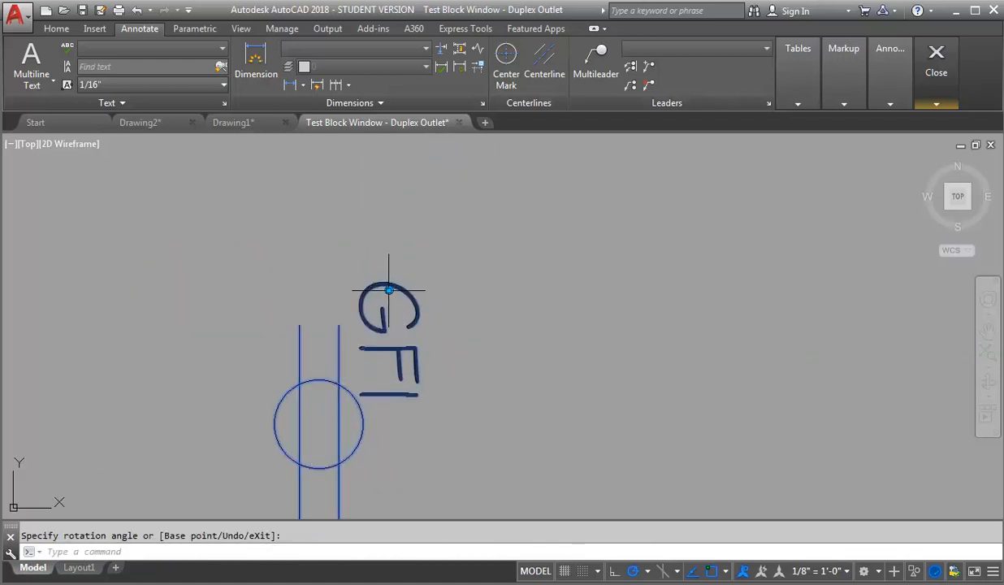
{"action": "left_click", "coordinate": [389, 290]}
{"action": "left_click", "coordinate": [390, 388]}
{"action": "scroll", "coordinate": [470, 282], "scroll_direction": "down", "scroll_amount": 4}
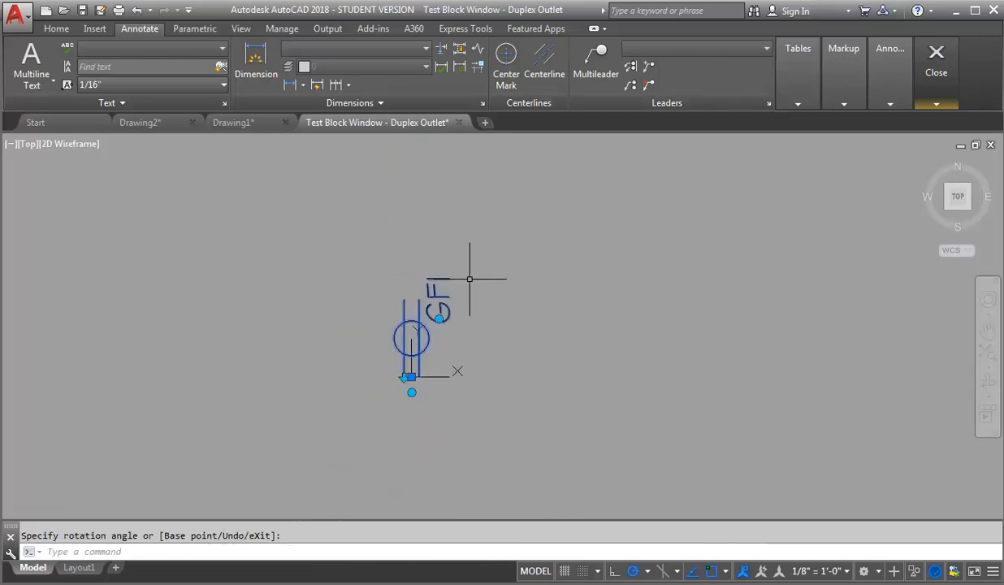
- Leave the block test window, and save and close the Duplex Outlet block definition
{"action": "left_click", "coordinate": [936, 104]}
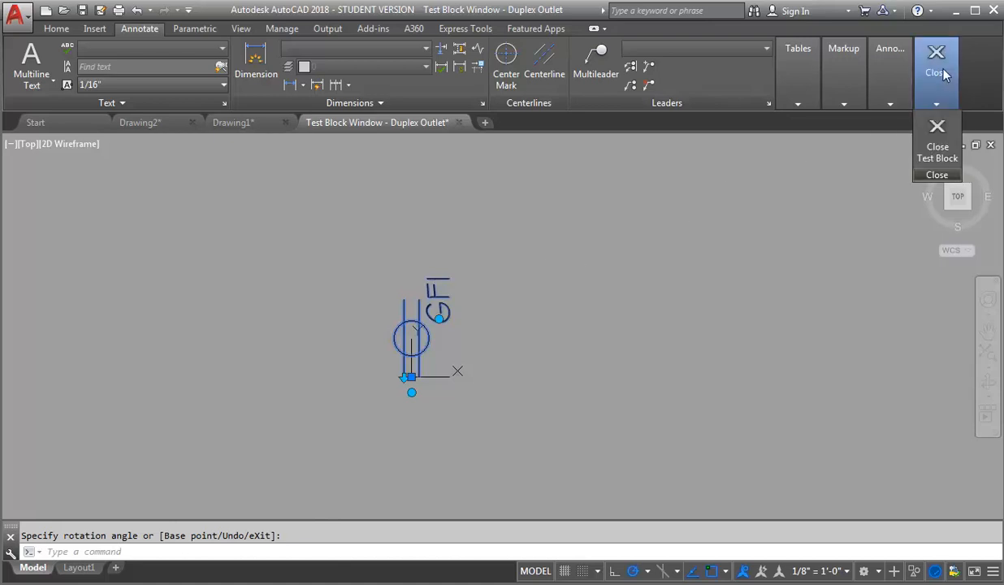
{"action": "left_click", "coordinate": [937, 132]}
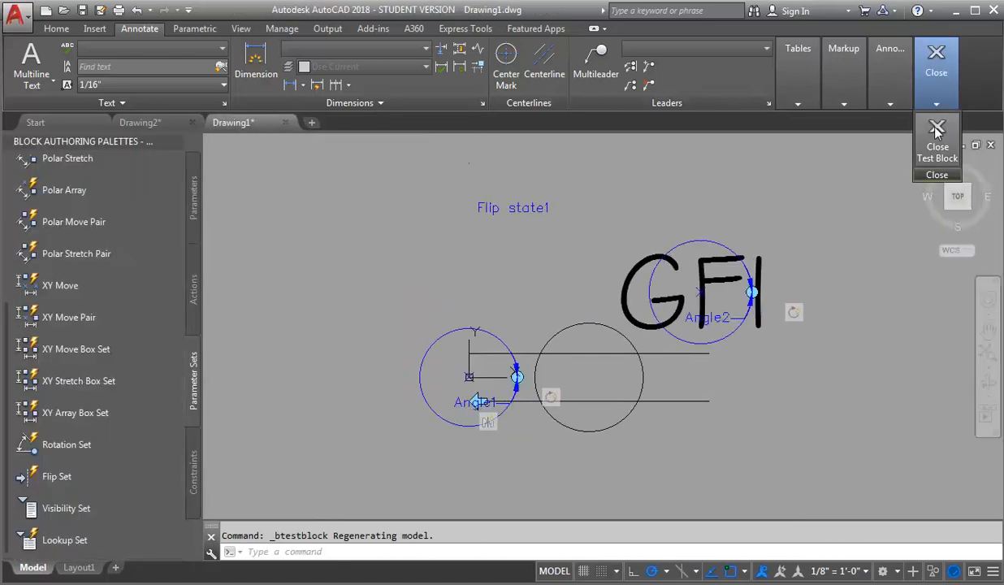
{"action": "left_click", "coordinate": [50, 68]}
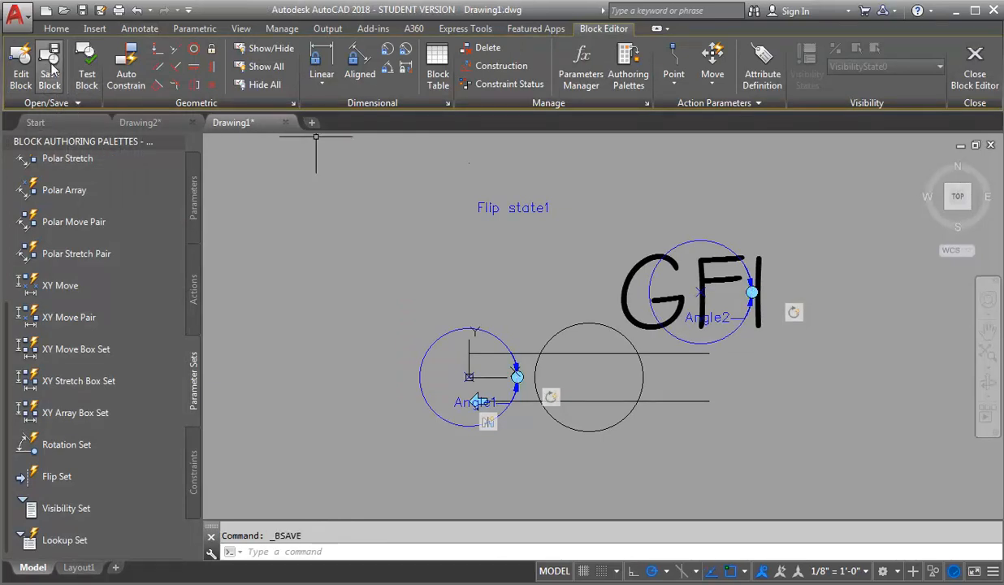
{"action": "left_click", "coordinate": [975, 58]}
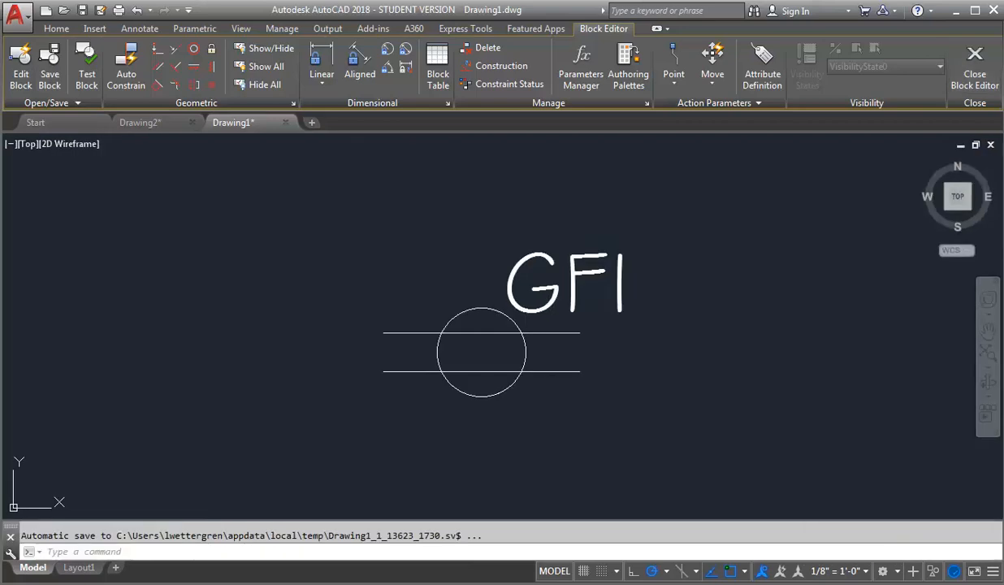
- Select the outlet block in the drawing and rotate it 90° counter-clockwise with its main rotation grip
{"action": "left_click", "coordinate": [571, 236]}
{"action": "left_click", "coordinate": [497, 291]}
{"action": "left_click", "coordinate": [422, 351]}
{"action": "key", "text": "space"}
{"action": "key", "text": "space"}
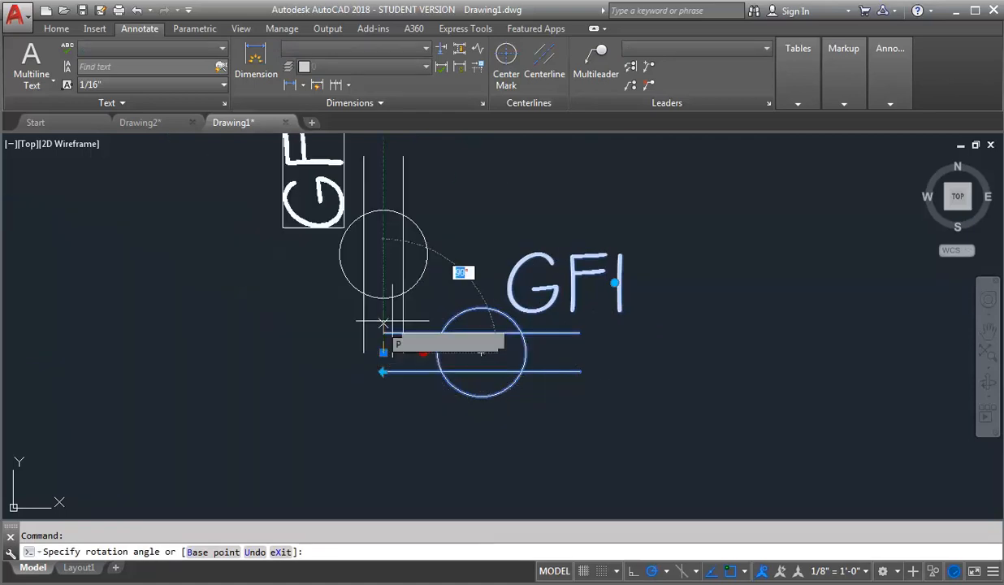
{"action": "left_click", "coordinate": [396, 353]}
{"action": "left_click", "coordinate": [400, 355]}
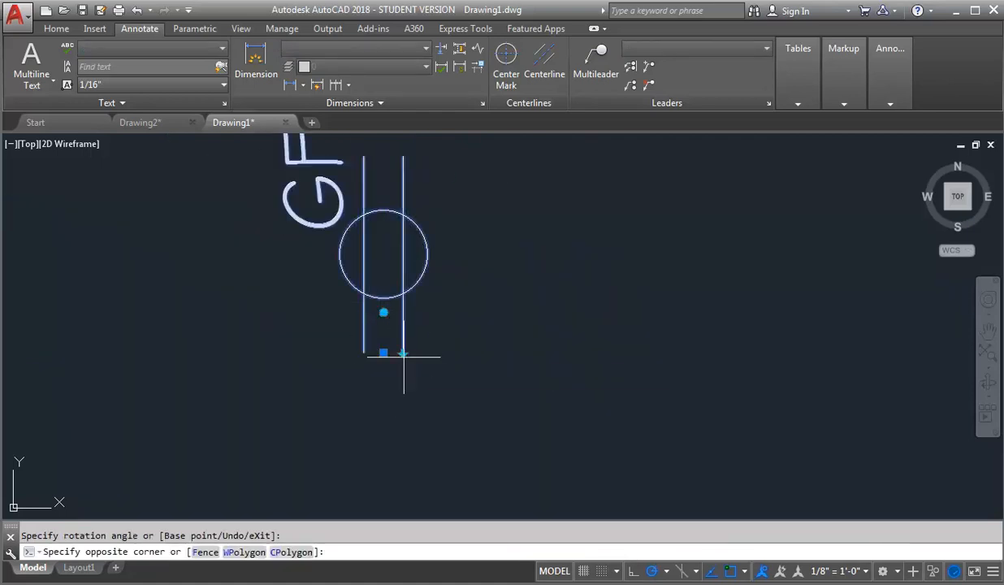
{"action": "left_click", "coordinate": [414, 352]}
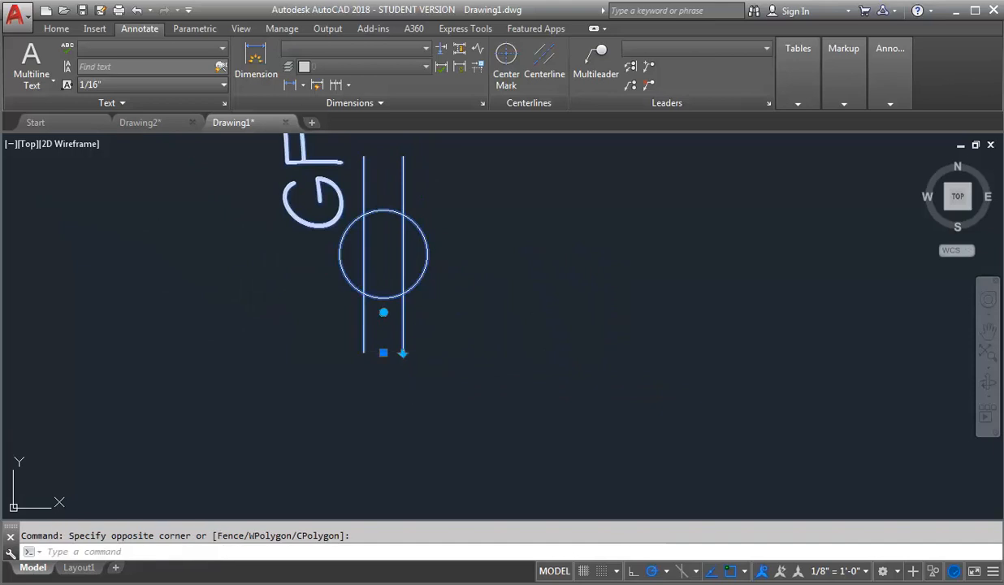
- Flip the placed outlet block to the other side of its base point and try to rotate its GFI text
{"action": "left_click", "coordinate": [403, 353]}
{"action": "scroll", "coordinate": [445, 349], "scroll_direction": "down", "scroll_amount": 2}
{"action": "left_click", "coordinate": [362, 494]}
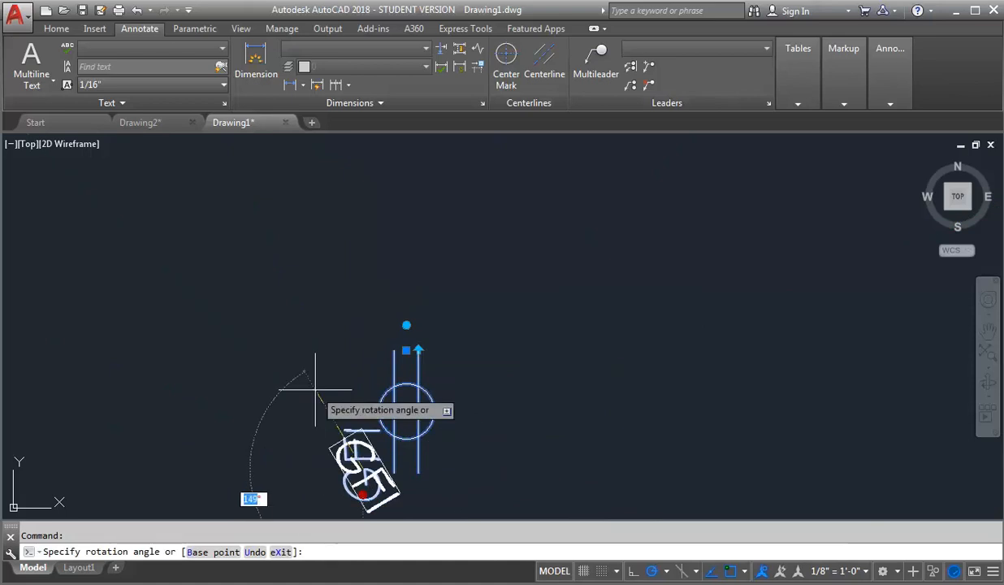
{"action": "key", "text": "Escape"}
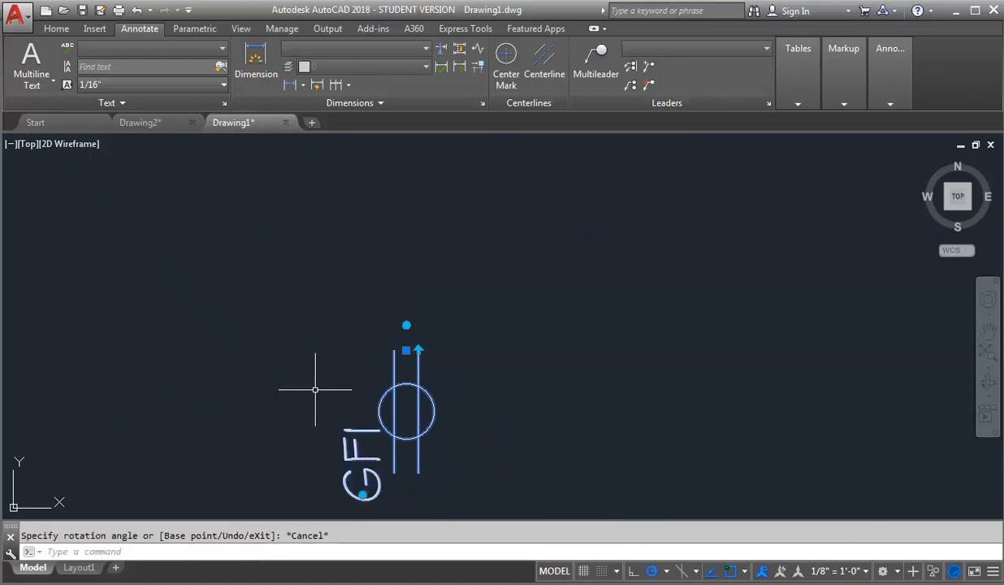